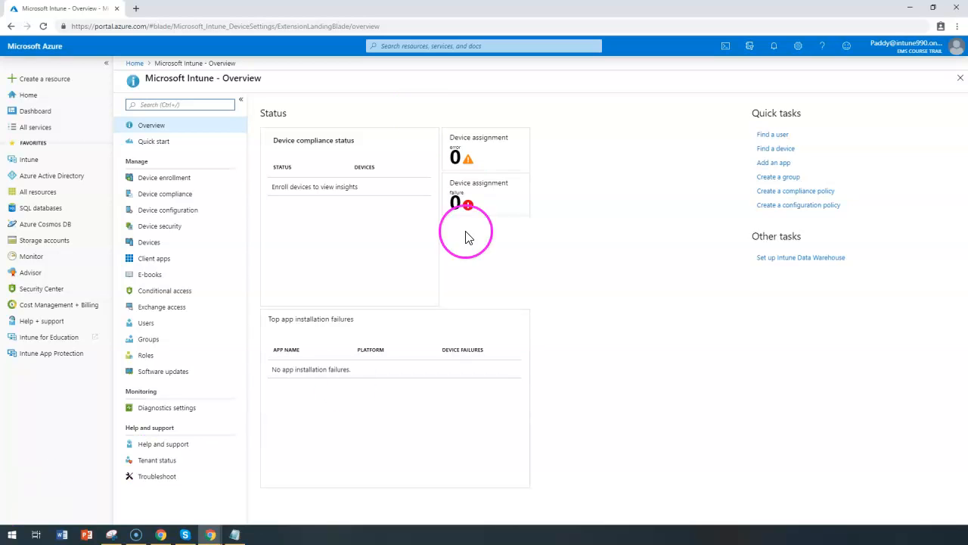
Open the form for creating a new device configuration profile in Intune.
click(28, 163)
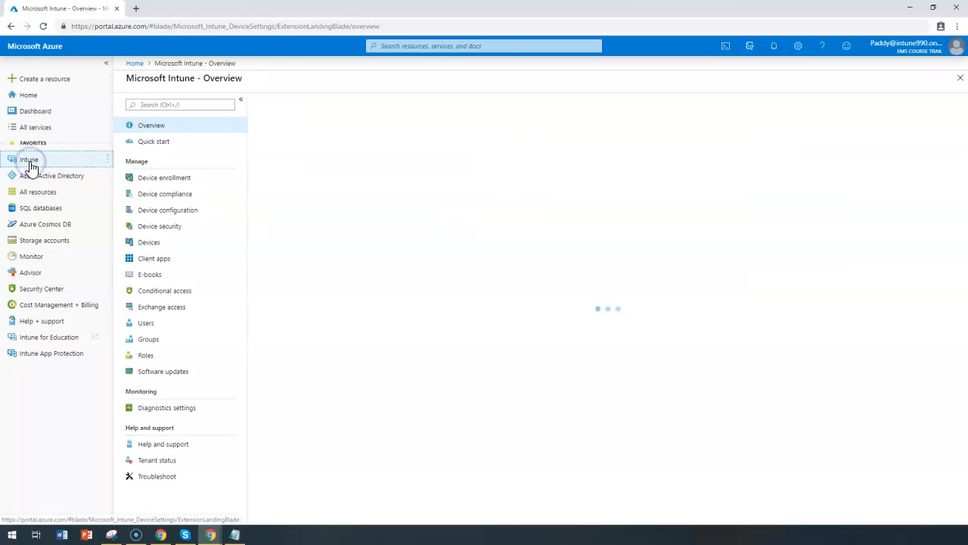
click(164, 211)
click(157, 163)
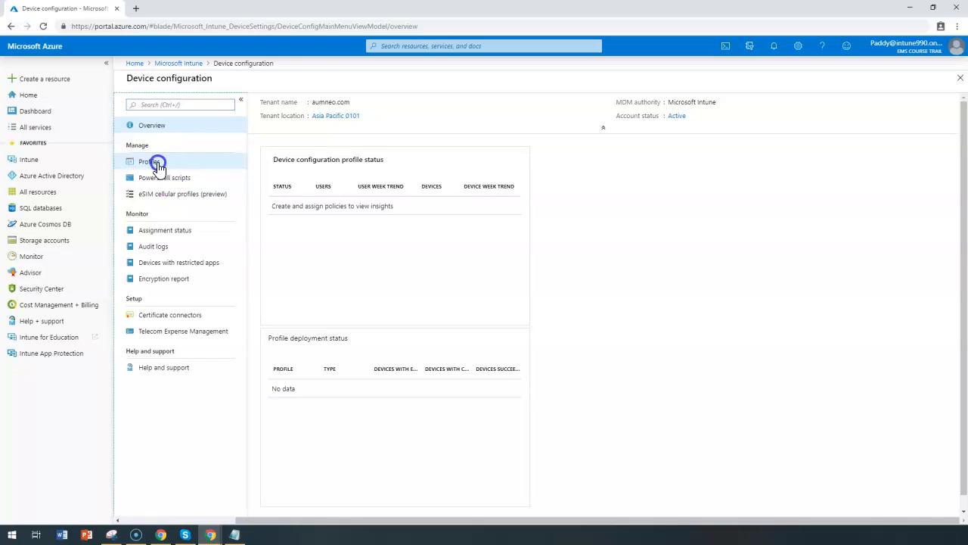
click(279, 103)
drag(217, 104, 492, 106)
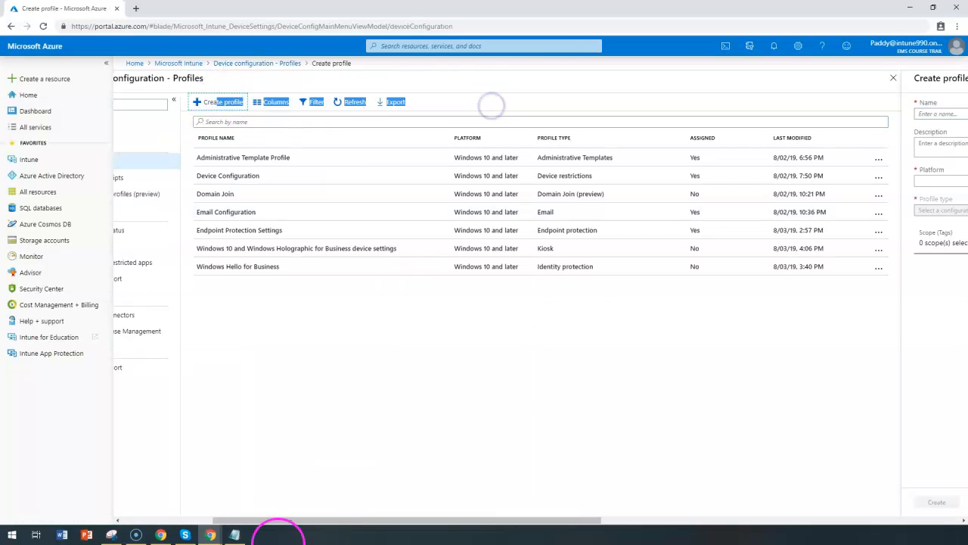
drag(298, 519, 855, 486)
Enter "VPN Profile for Remote Users" as both the name and the description of the new profile.
click(166, 113)
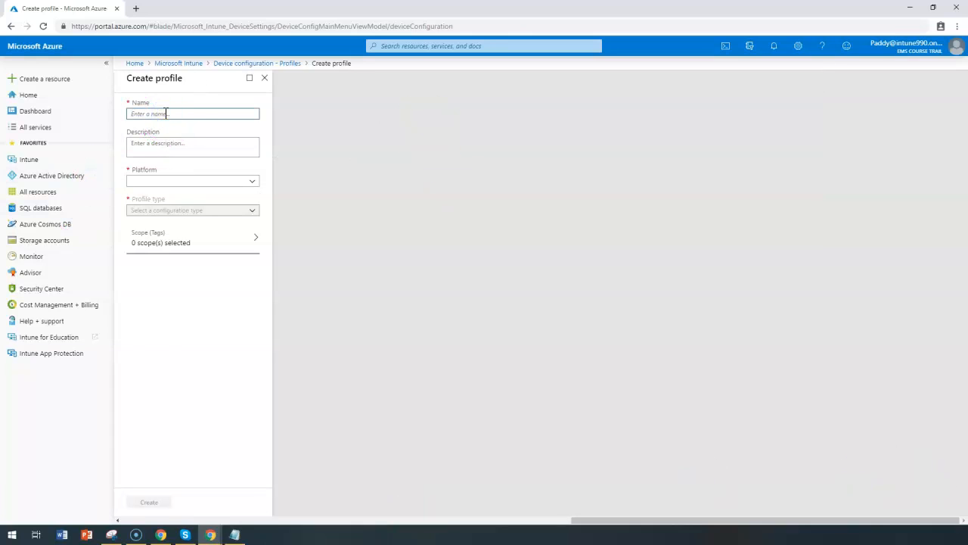
text(VPN Profile for Remote Users)
click(175, 138)
click(177, 151)
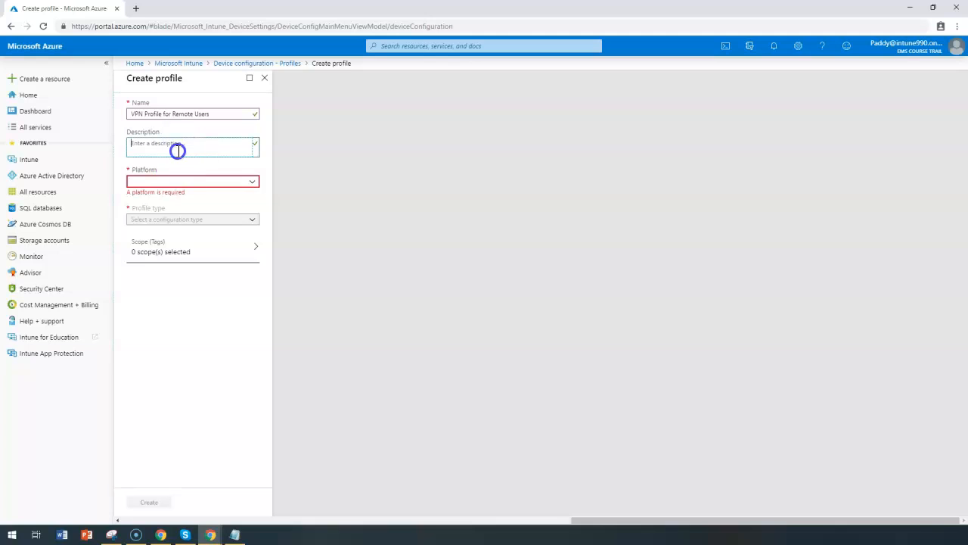
text(VPN Profile for Remote Users)
Set the profile's platform to Windows 10 and later and its profile type to VPN.
click(217, 181)
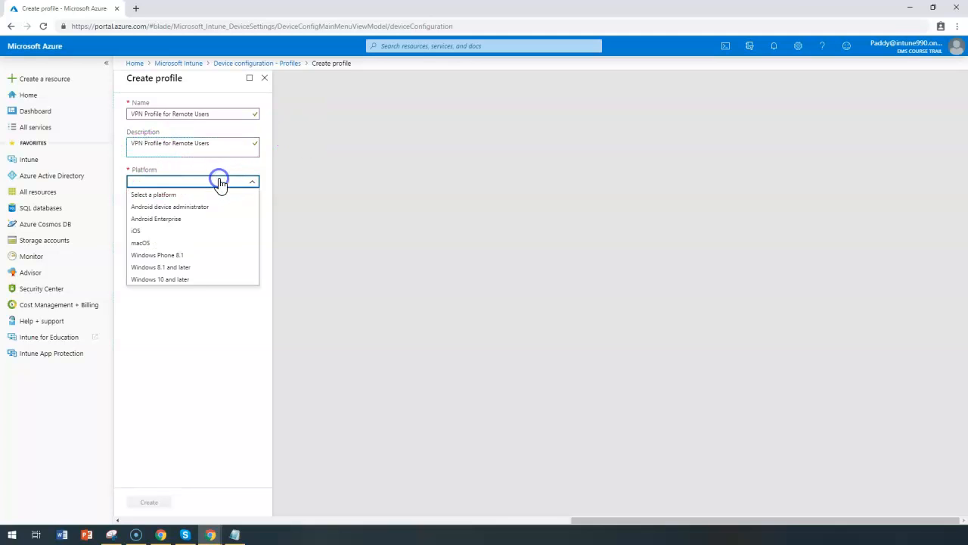
click(163, 280)
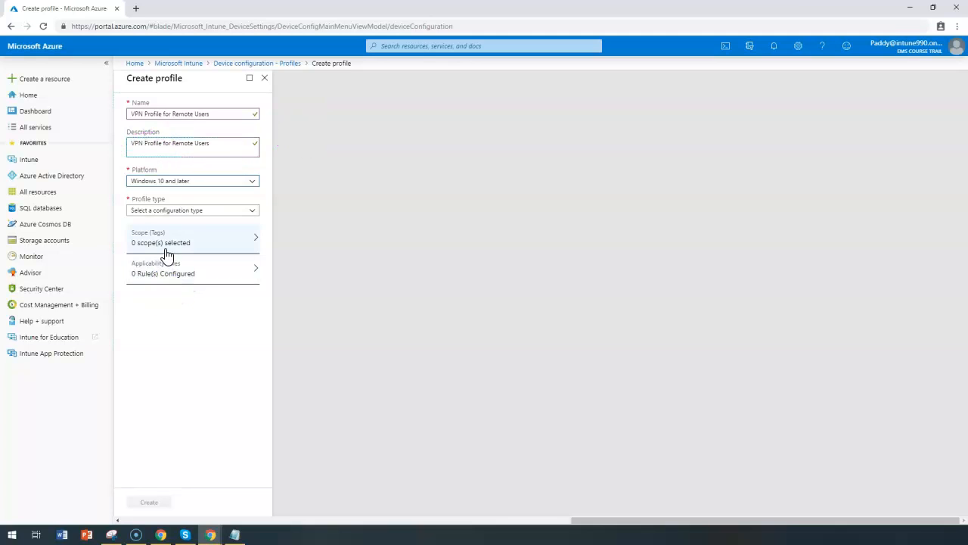
click(164, 212)
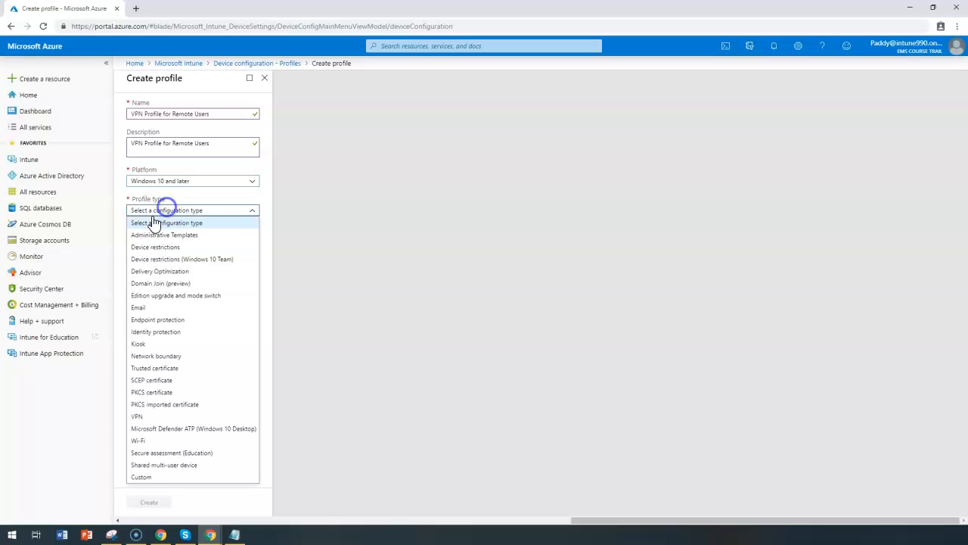
click(140, 417)
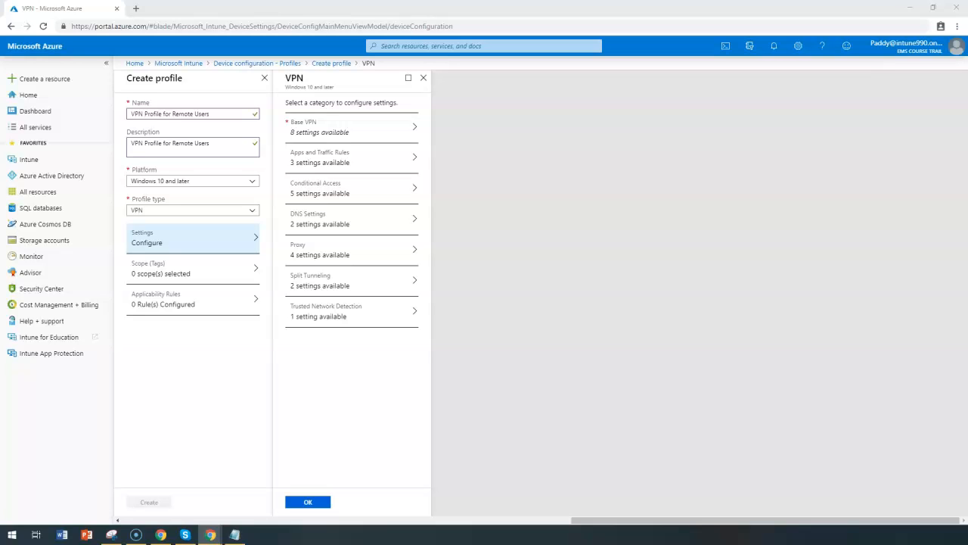
Open the Base VPN settings and enable registering IP addresses with internal DNS.
click(347, 131)
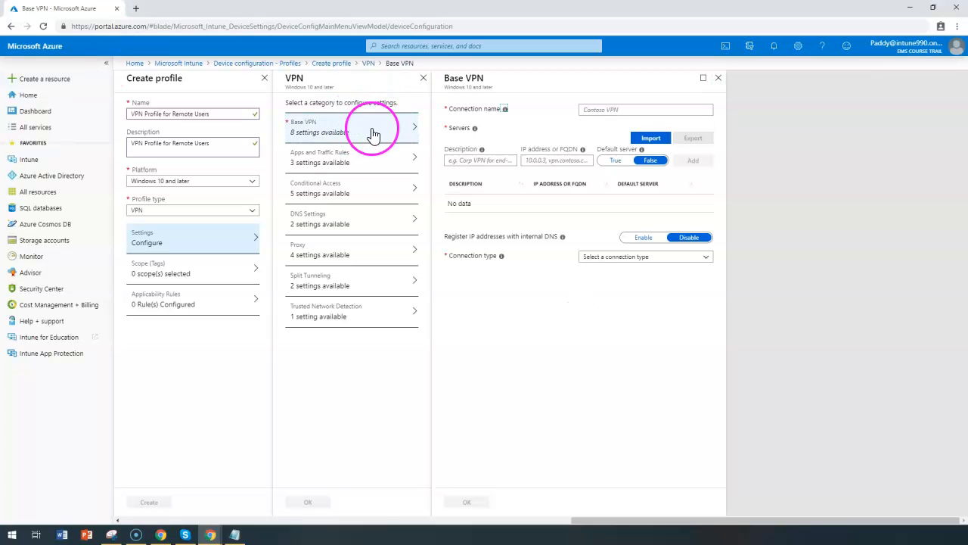
drag(452, 238, 550, 239)
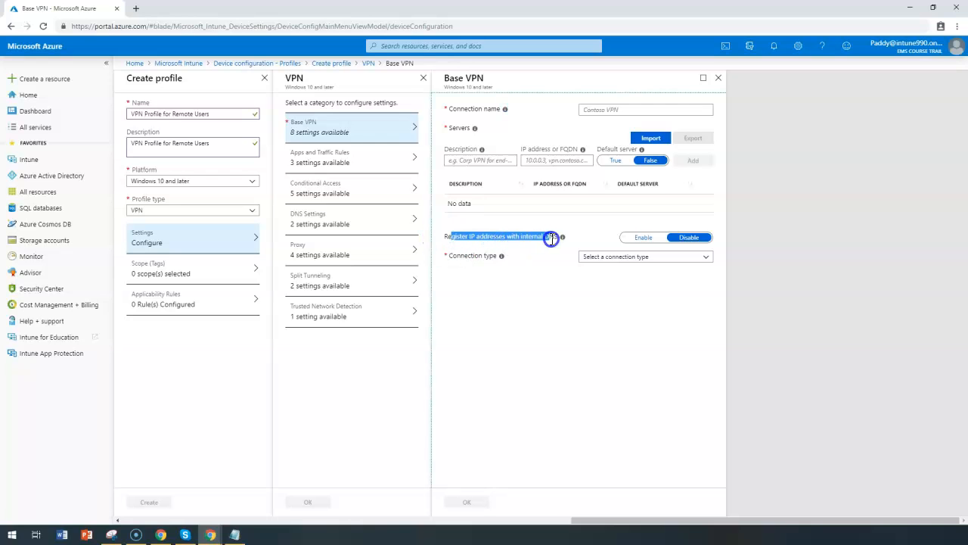
click(638, 256)
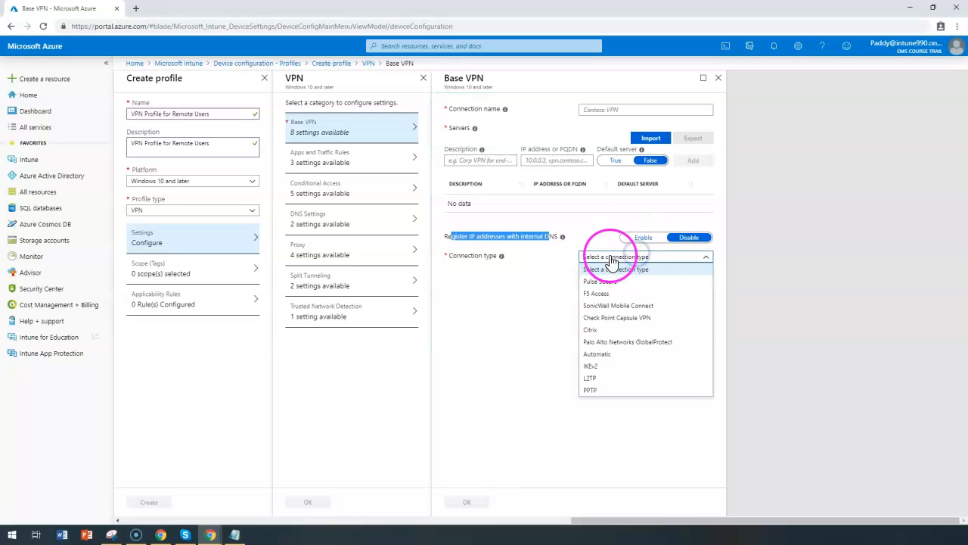
click(642, 239)
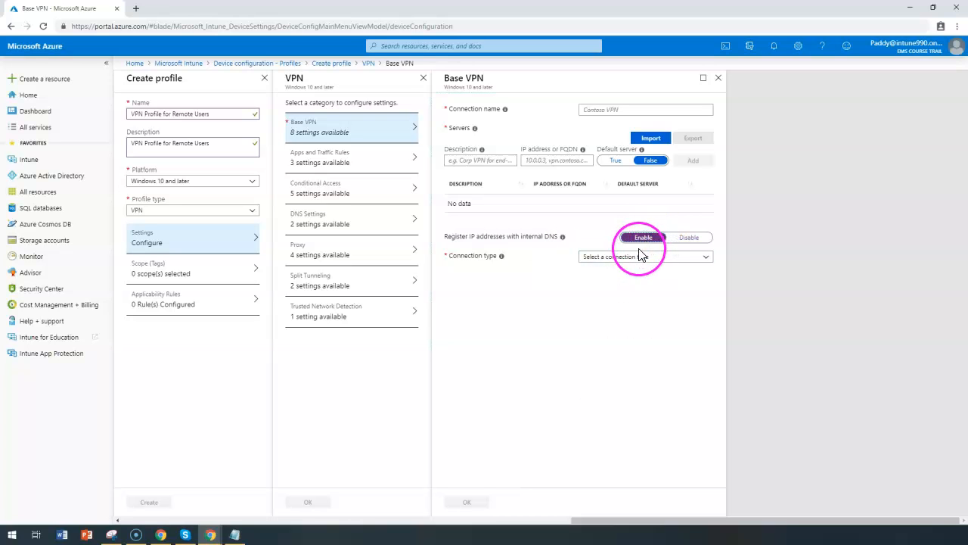
Set the connection type to Check Point Capsule VPN and look at the CSV import for VPN servers without importing anything.
click(633, 256)
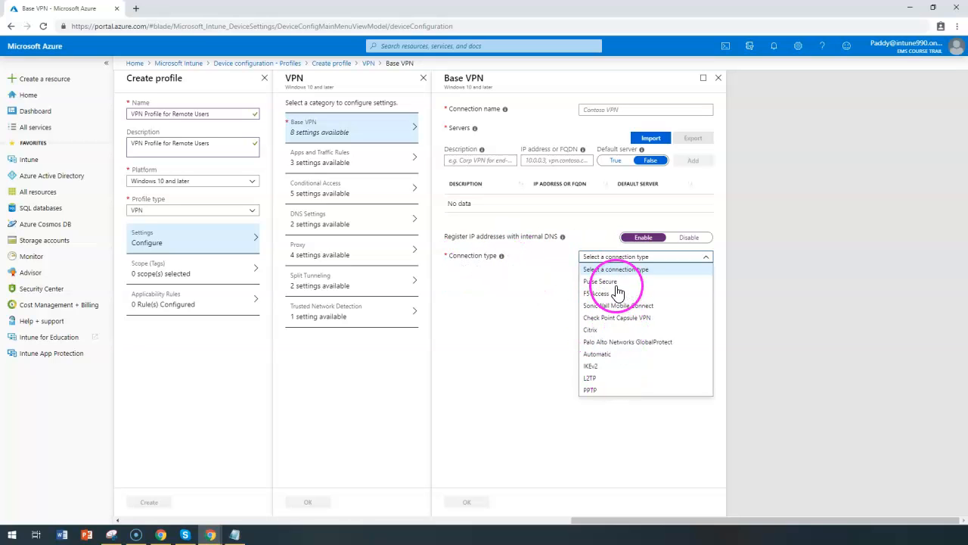
click(617, 317)
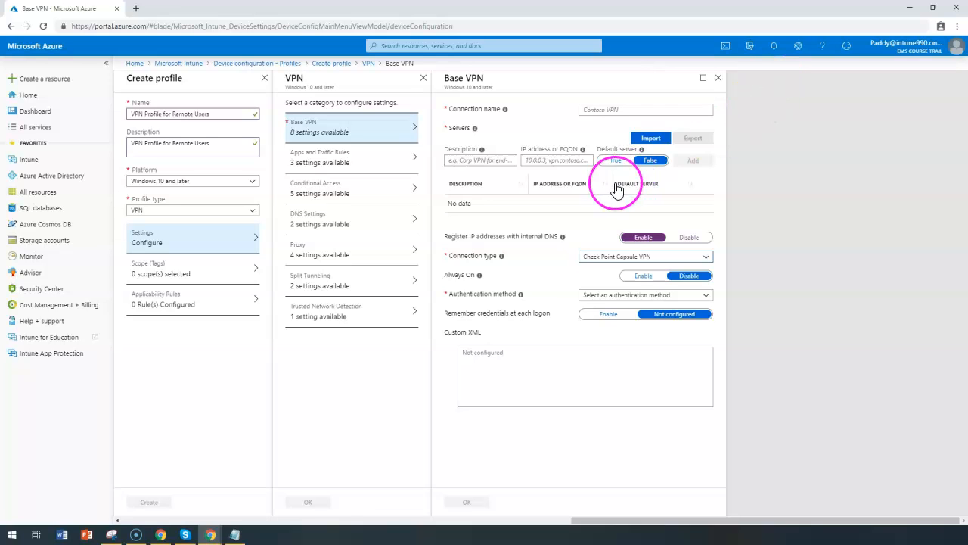
click(650, 138)
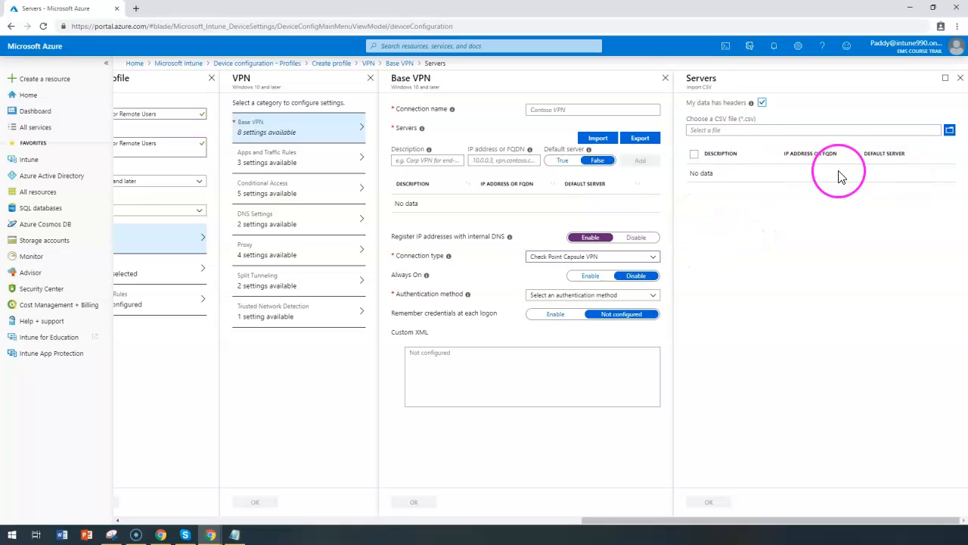
click(421, 162)
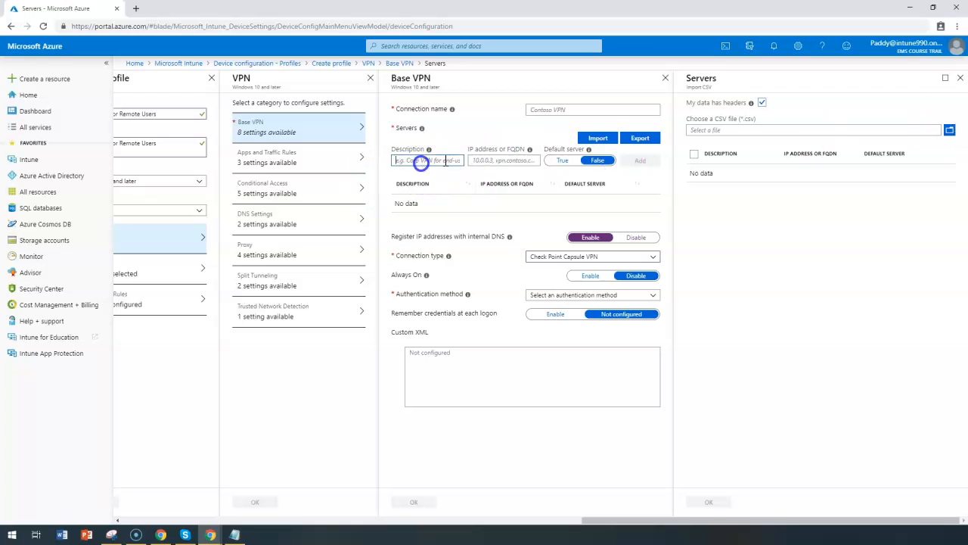
click(960, 78)
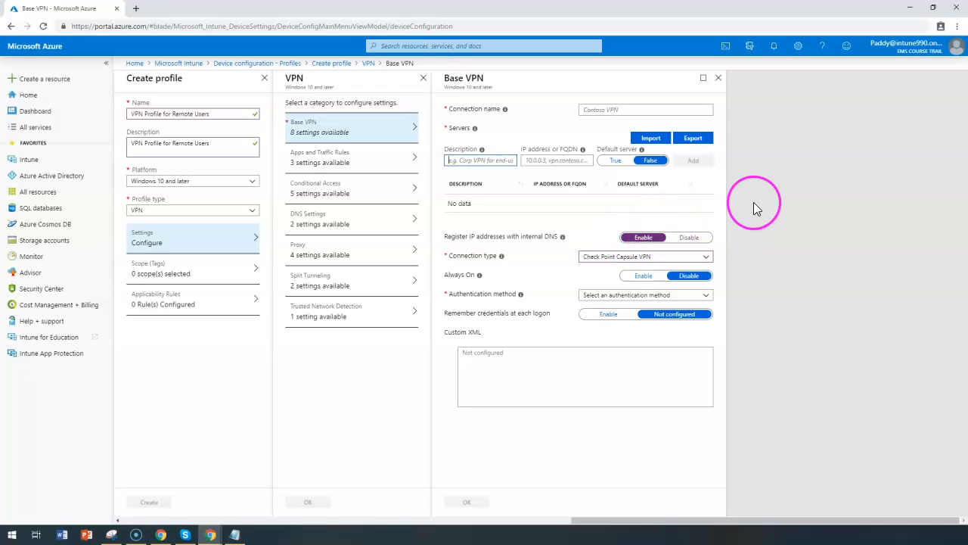
Set the connection type to Palo Alto Networks GlobalProtect and enable Always On.
click(619, 257)
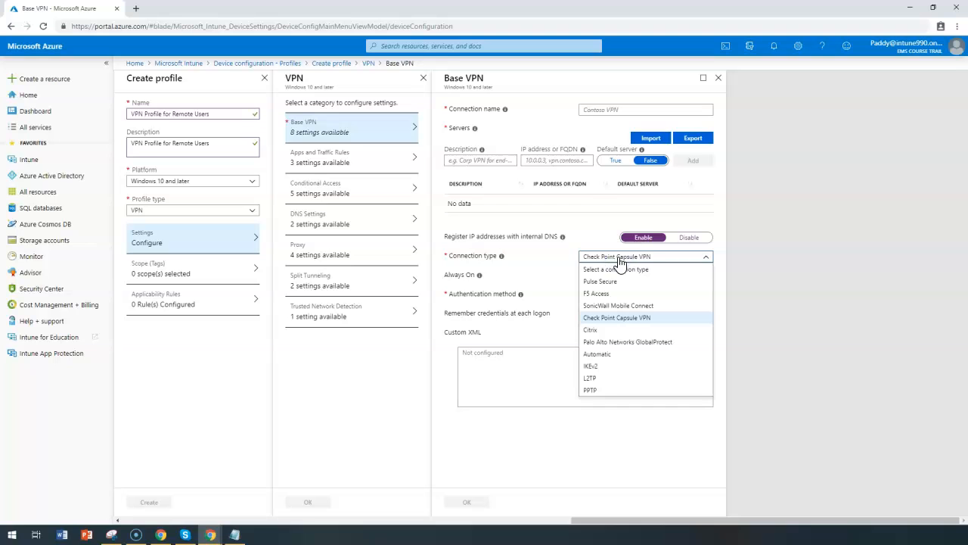
click(614, 342)
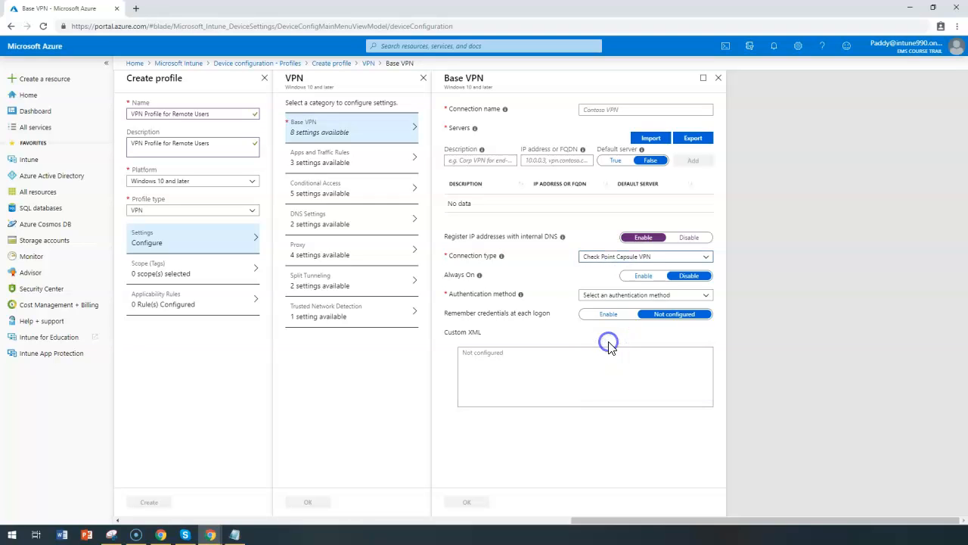
click(622, 297)
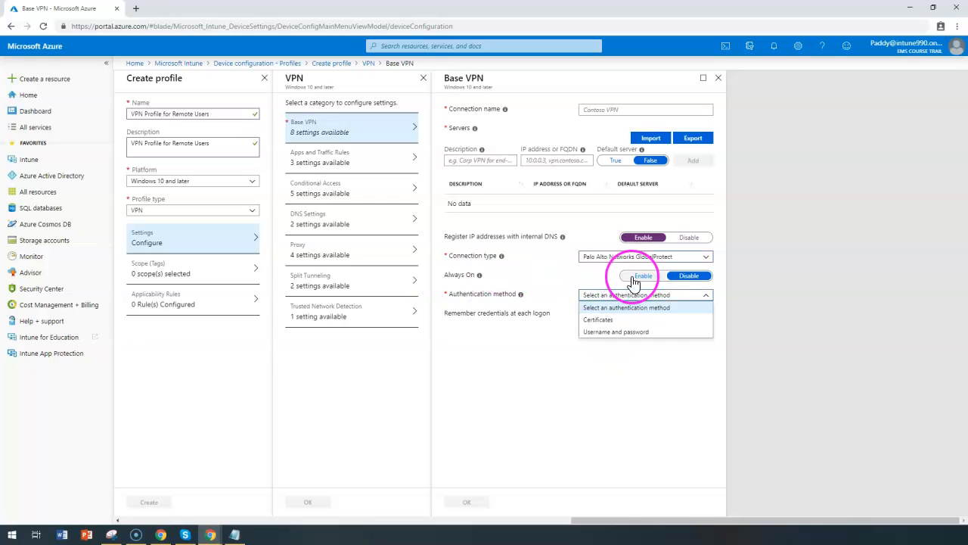
click(646, 277)
Set the authentication method to Username and password and enable remembering credentials at each logon.
click(619, 297)
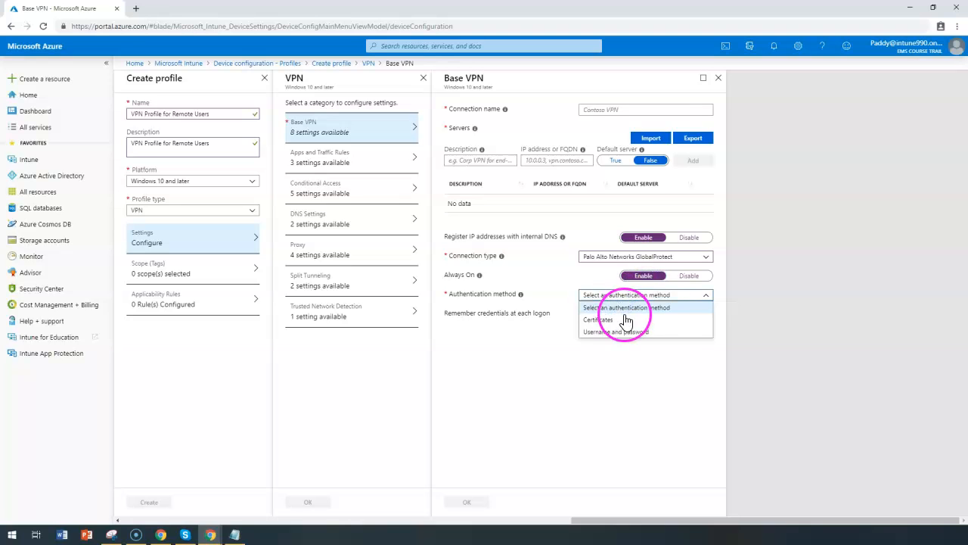
click(609, 333)
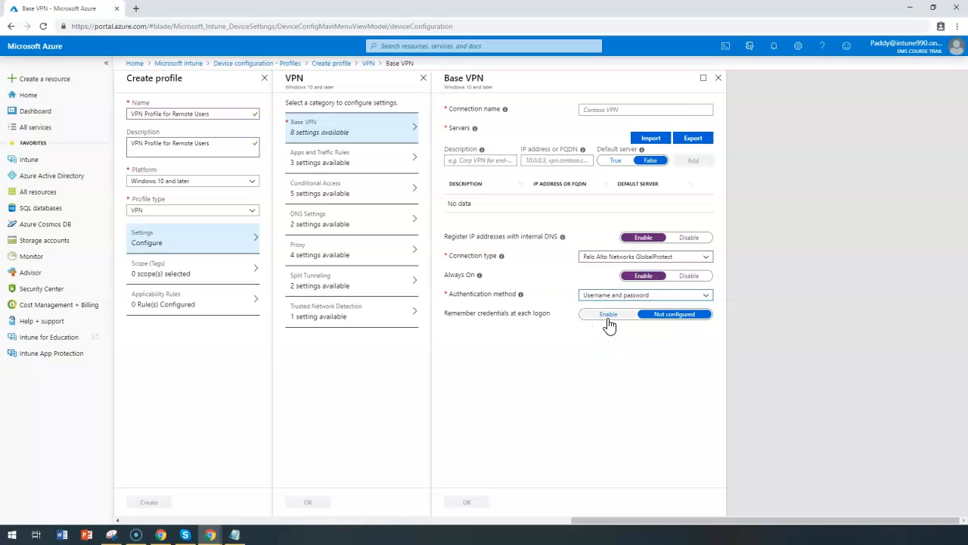
drag(471, 316, 560, 313)
click(615, 319)
click(557, 363)
Add the VPN server "Palo Alto VPN for APAC" with IP address 103.23.1.52 as the default server.
click(482, 159)
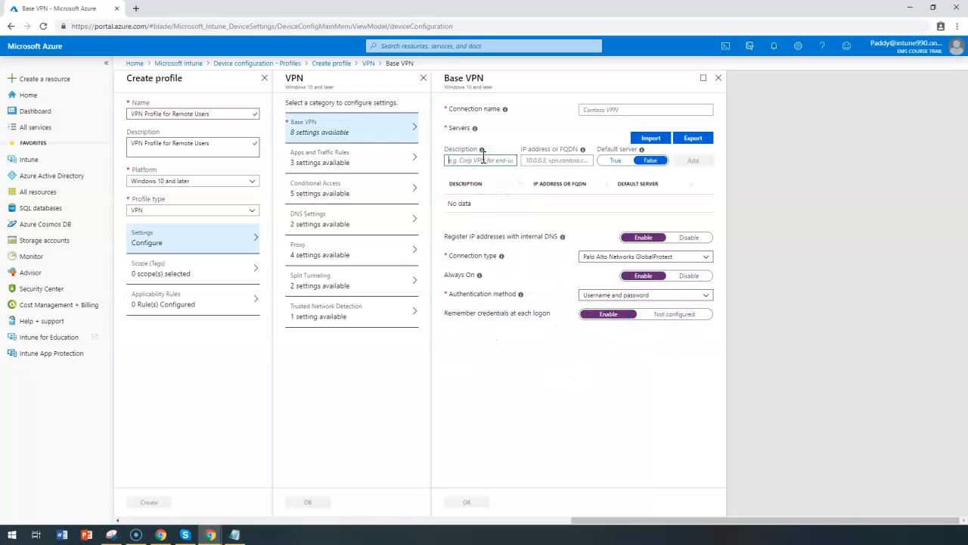
text(Palo Alto VPN)
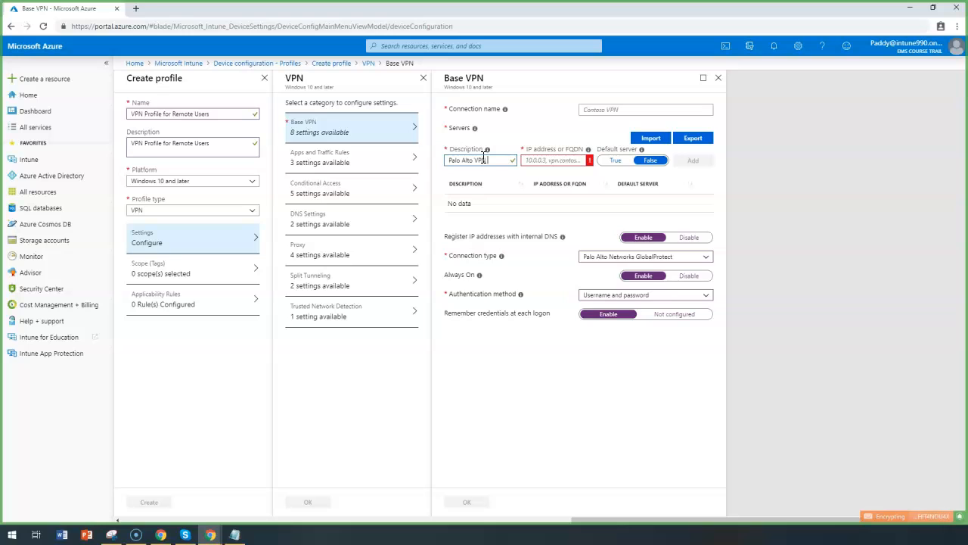
key(Tab)
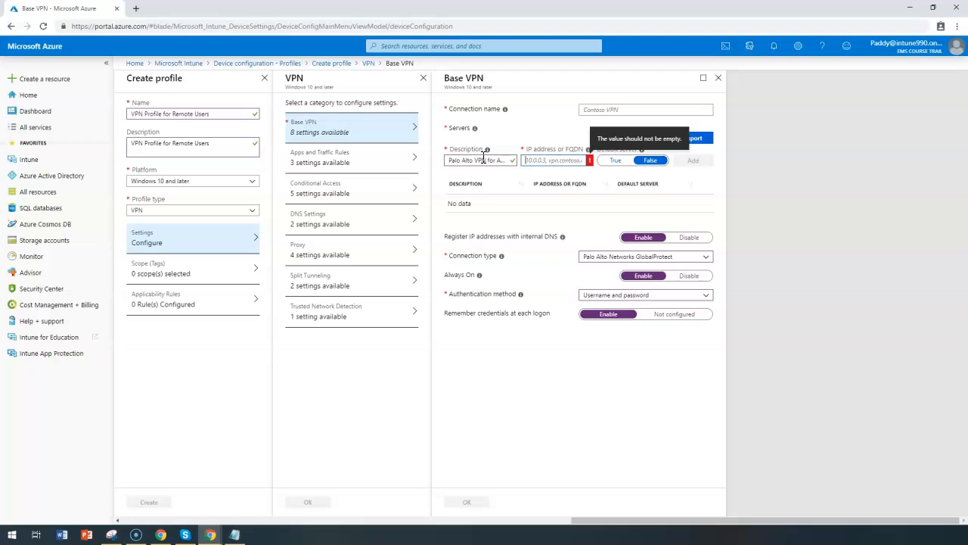
text(103.23.1.52)
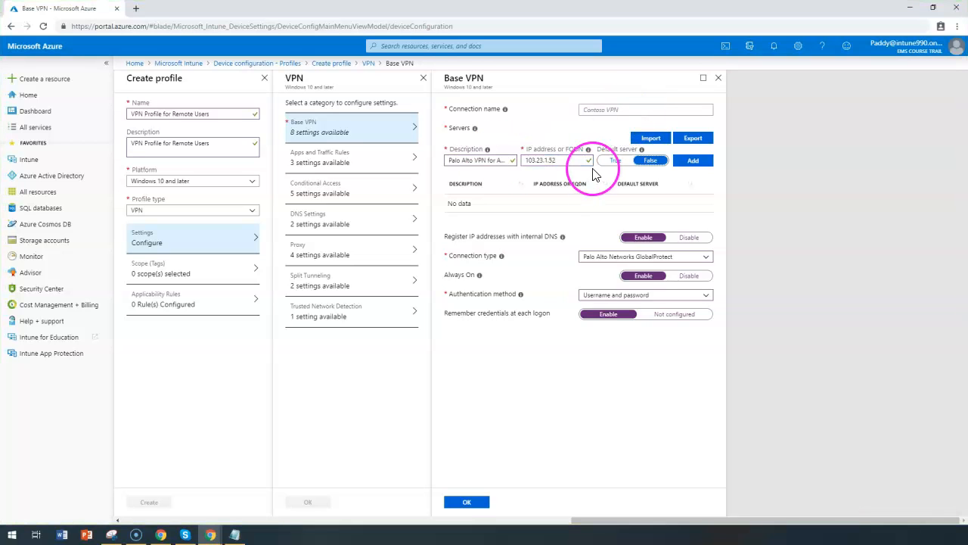
drag(568, 162, 501, 162)
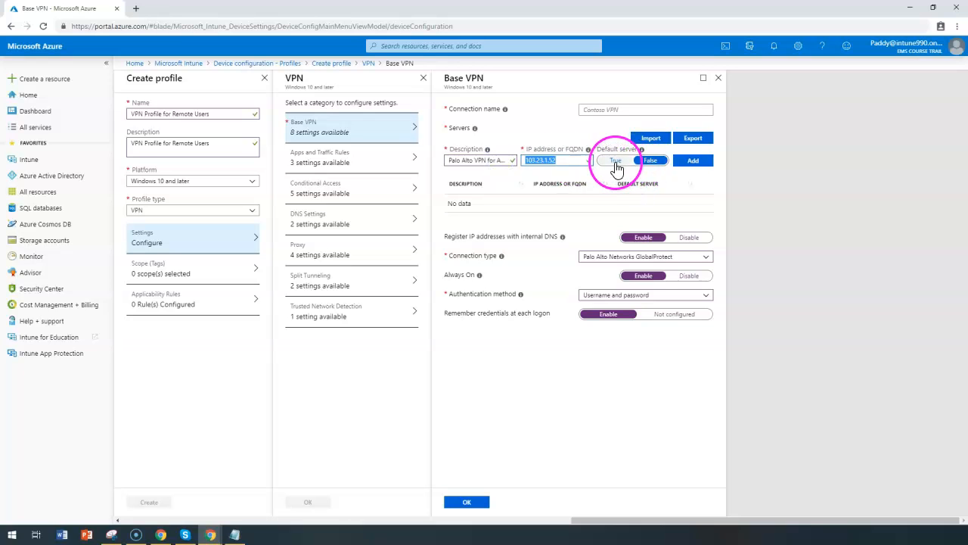
click(617, 161)
click(692, 161)
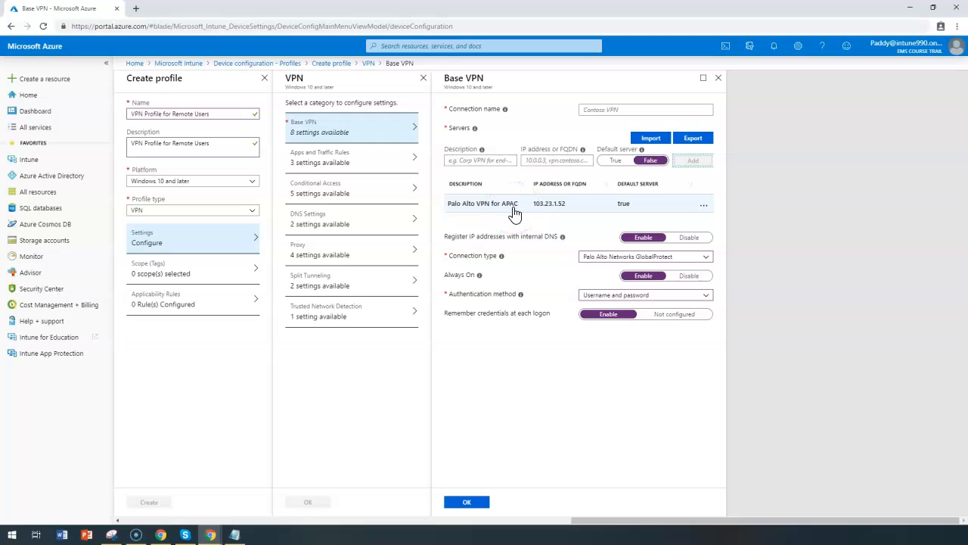
Copy the existing server's IP address into the new server entry and change it to 103.23.1.51.
drag(566, 205, 534, 206)
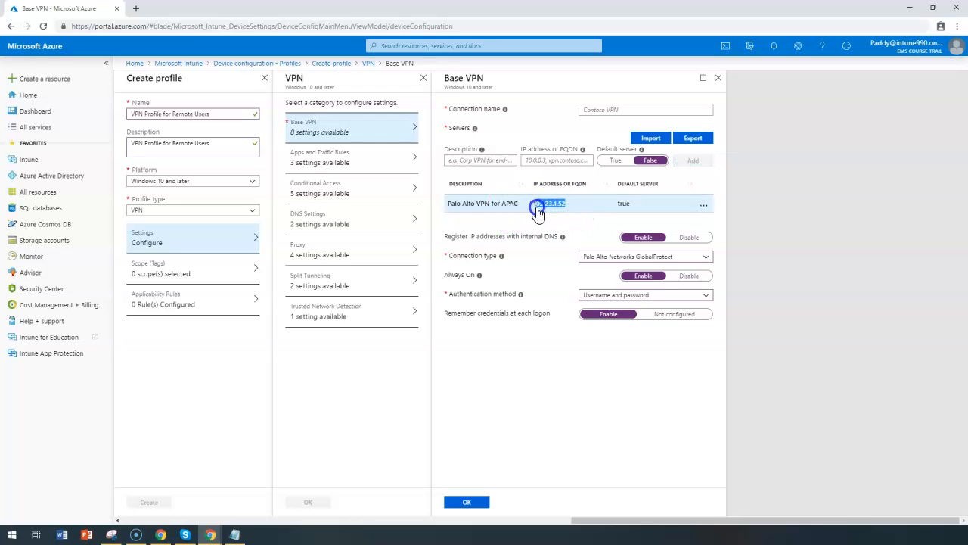
key(ctrl+c)
click(538, 160)
key(ctrl+v)
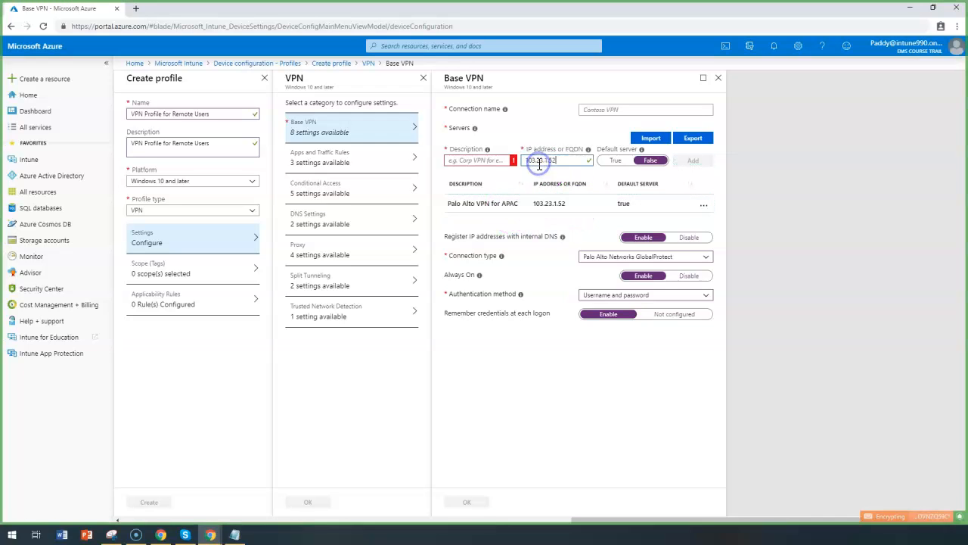
key(BackSpace)
text(1)
key(shift+Tab)
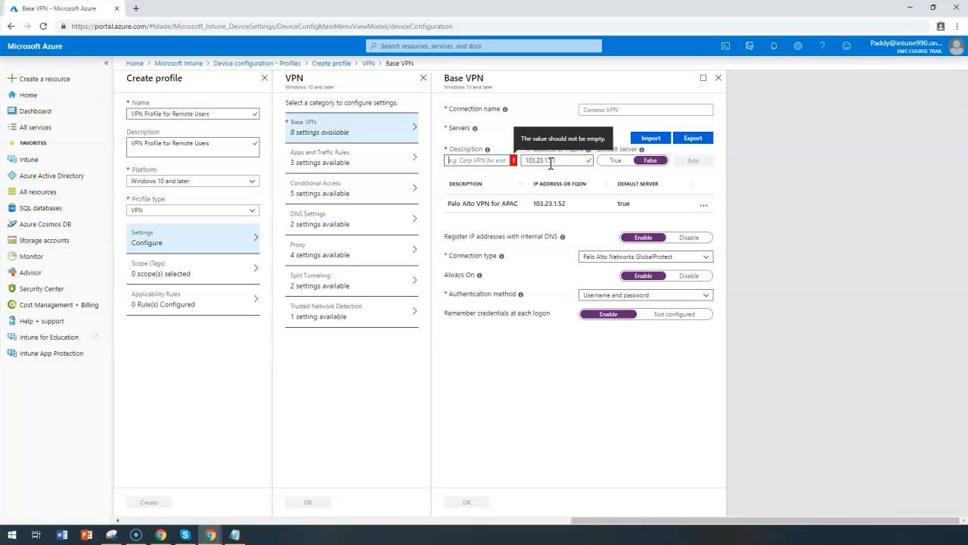
Copy the description "Palo Alto VPN for APAC" from the existing server into the new server entry.
click(480, 204)
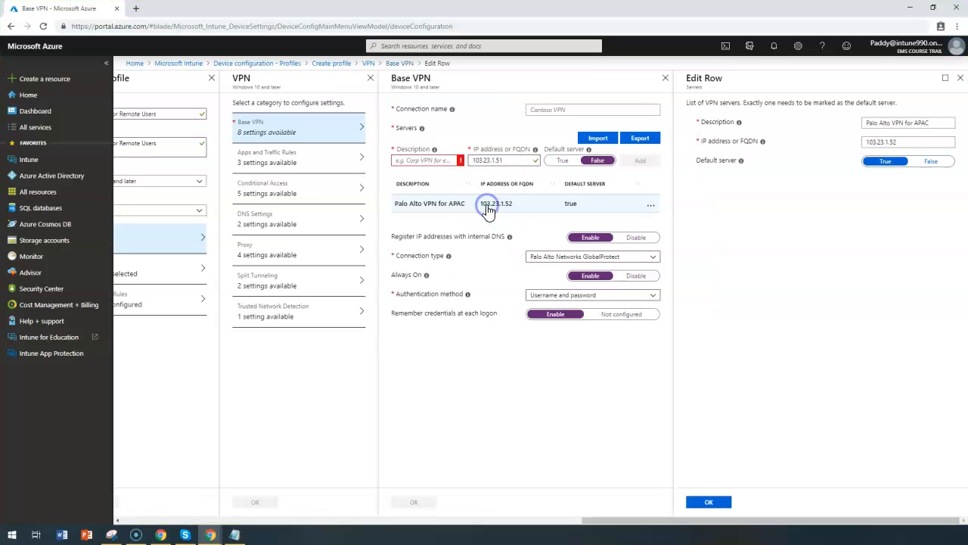
drag(942, 123, 784, 135)
key(ctrl+c)
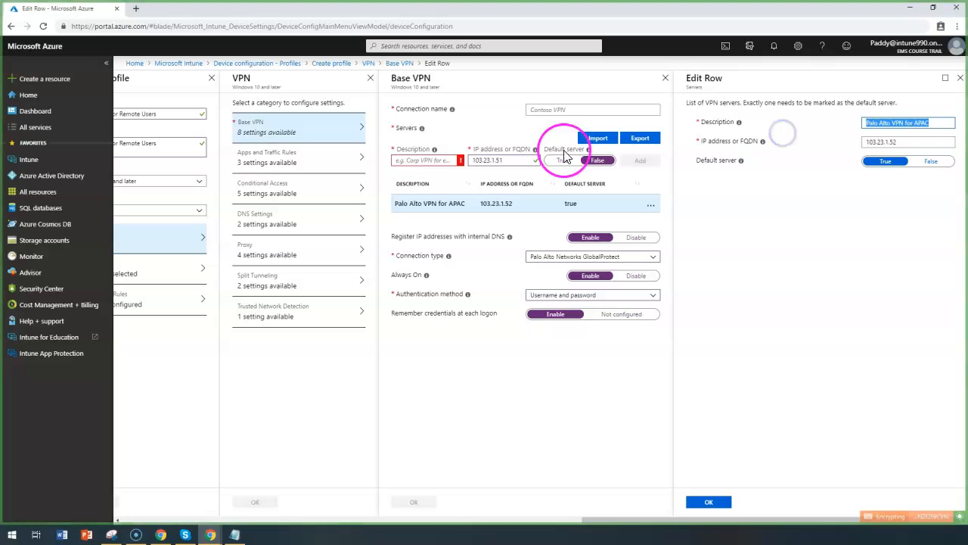
click(425, 161)
key(ctrl+v)
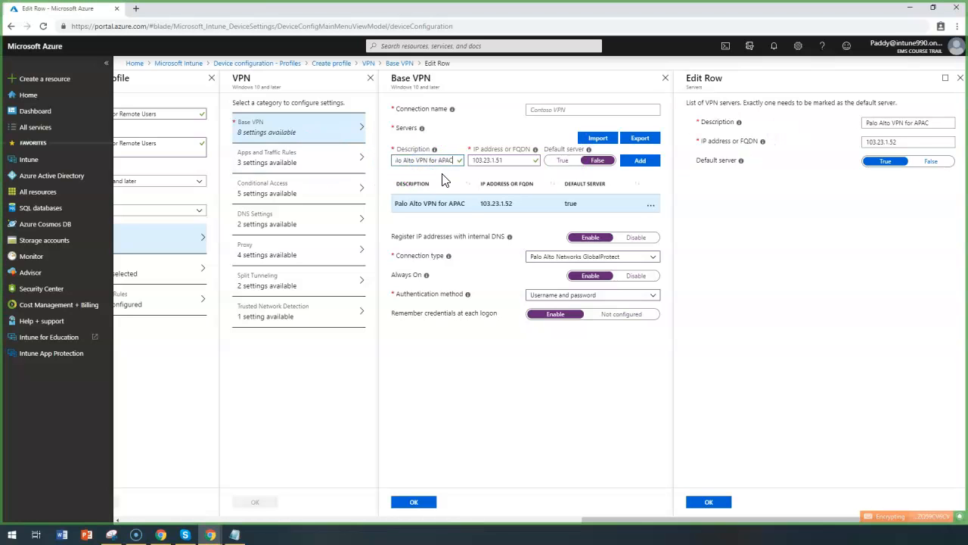
Complete the new server's description as "Palo Alto VPN for APAC2" and add it to the server list as a non-default server.
text(2)
click(414, 170)
click(599, 162)
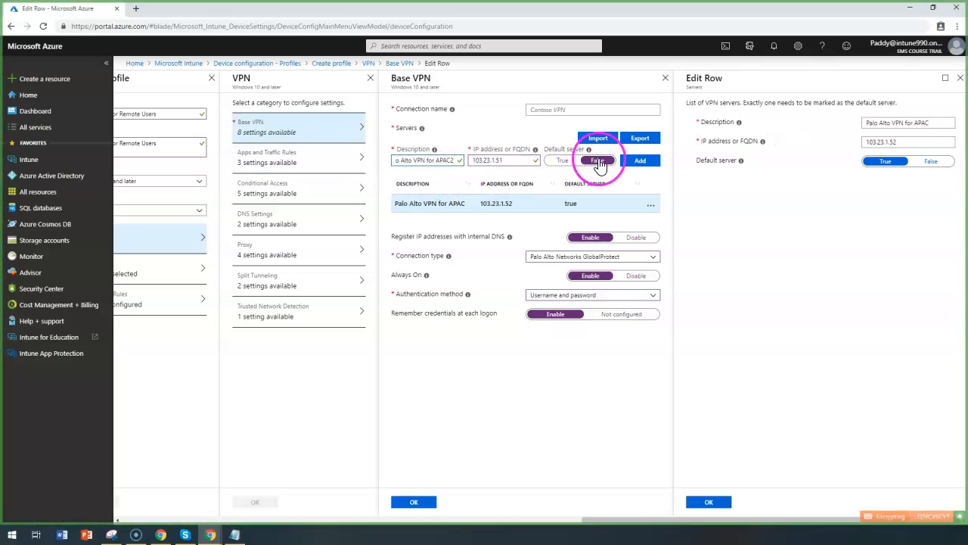
click(640, 161)
click(957, 78)
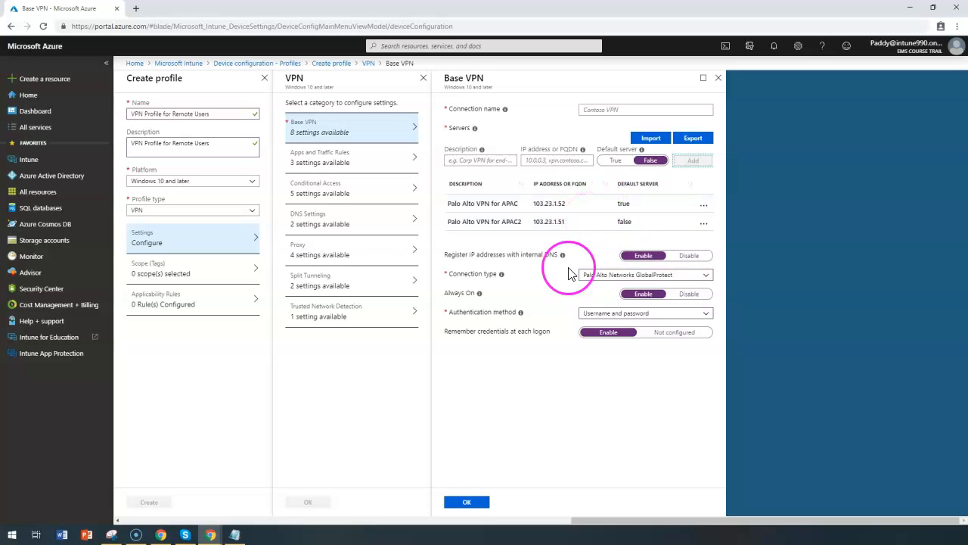
Name the connection "Palo Alto VPN for APAC" and accept the Base VPN settings.
click(599, 110)
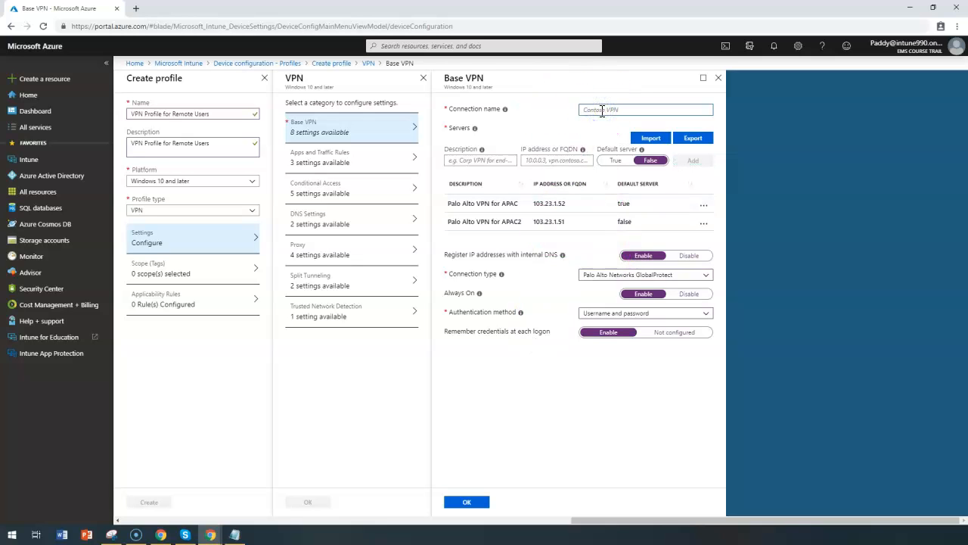
text(Palo Alto VPN for APAC)
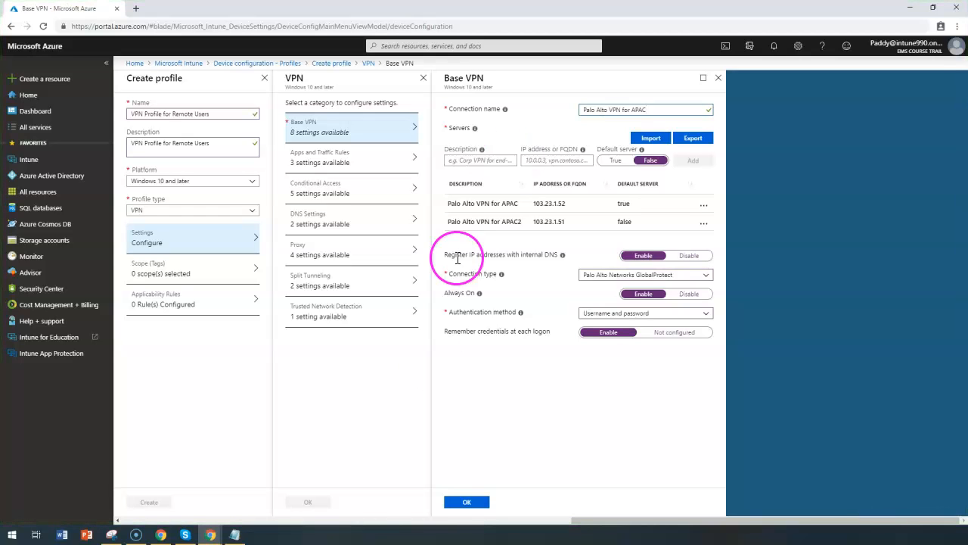
click(474, 504)
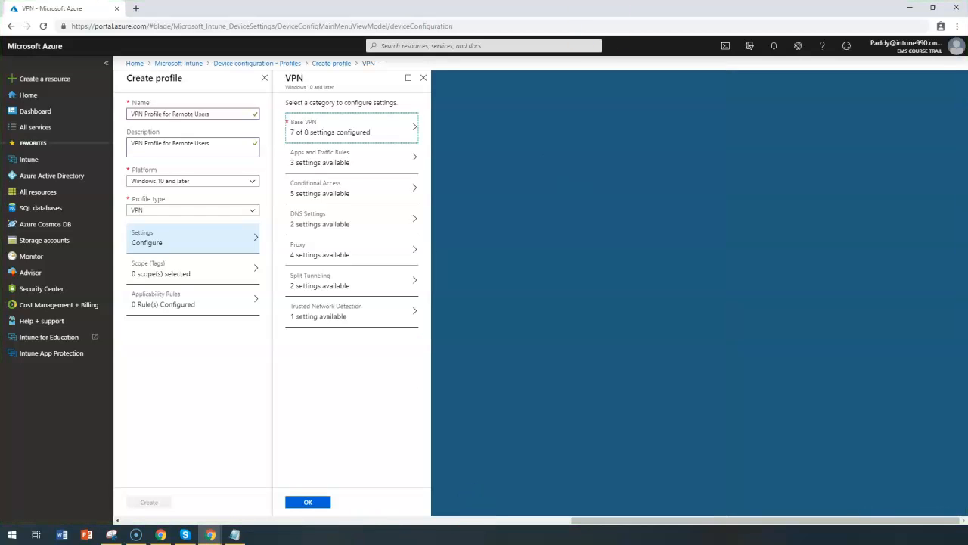
Start a network traffic rule of type Split tunnel in Apps and Traffic Rules and review its port and address range options.
click(345, 160)
click(610, 137)
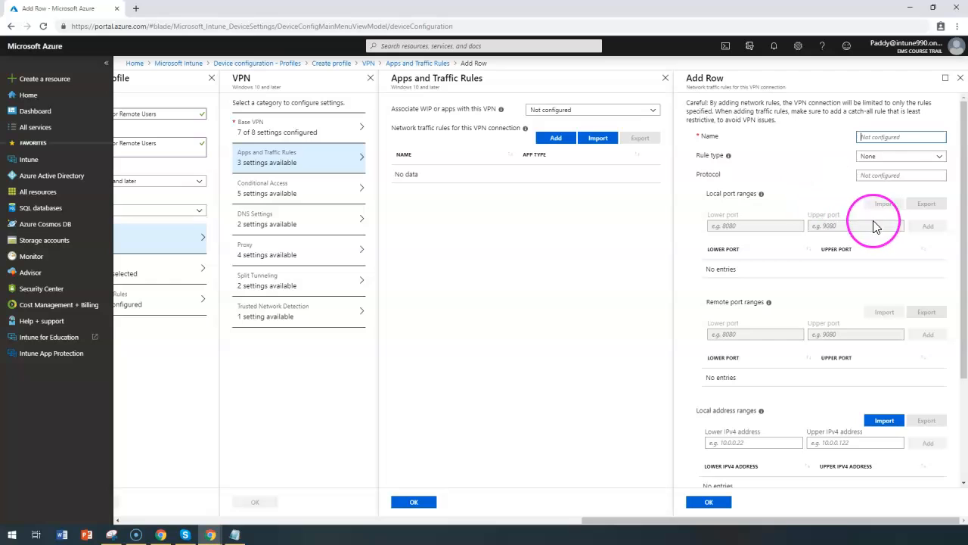
click(888, 158)
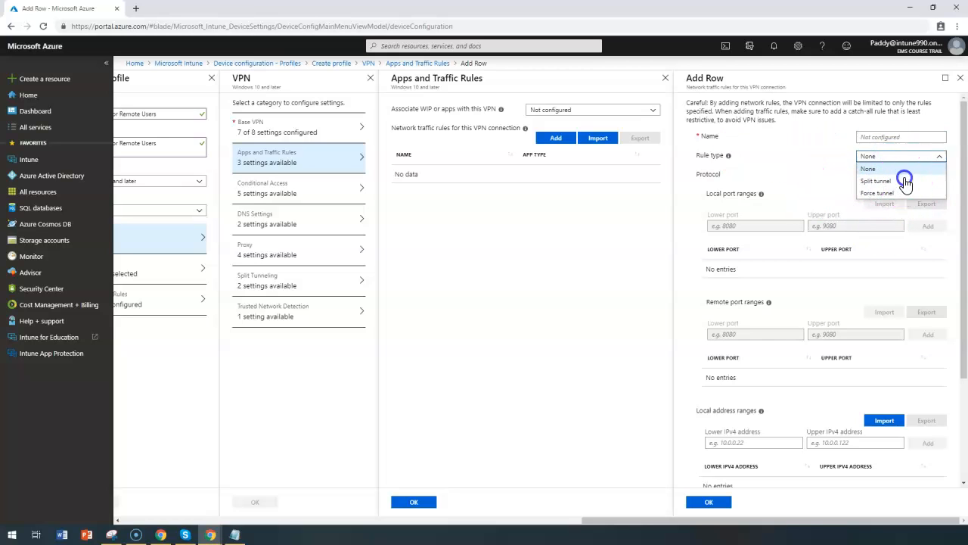
click(894, 181)
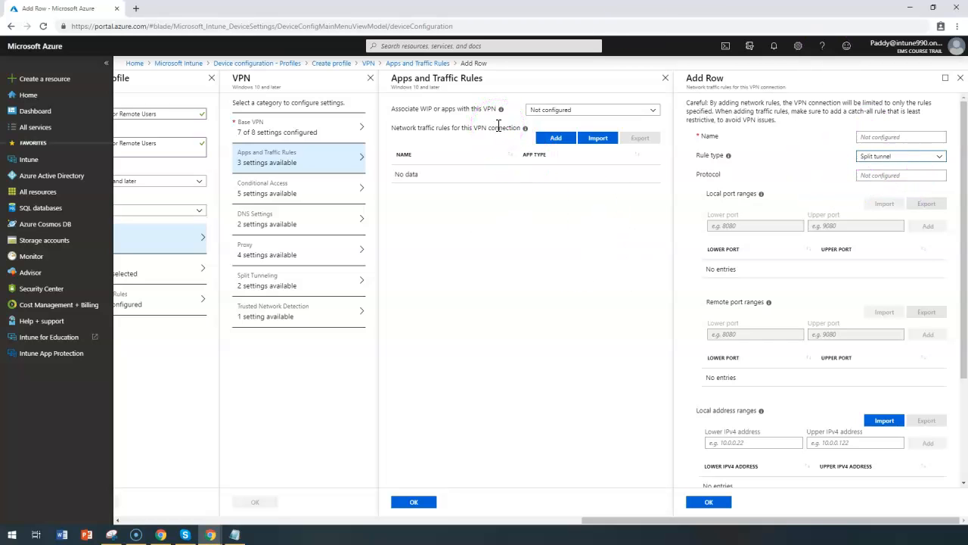
click(891, 136)
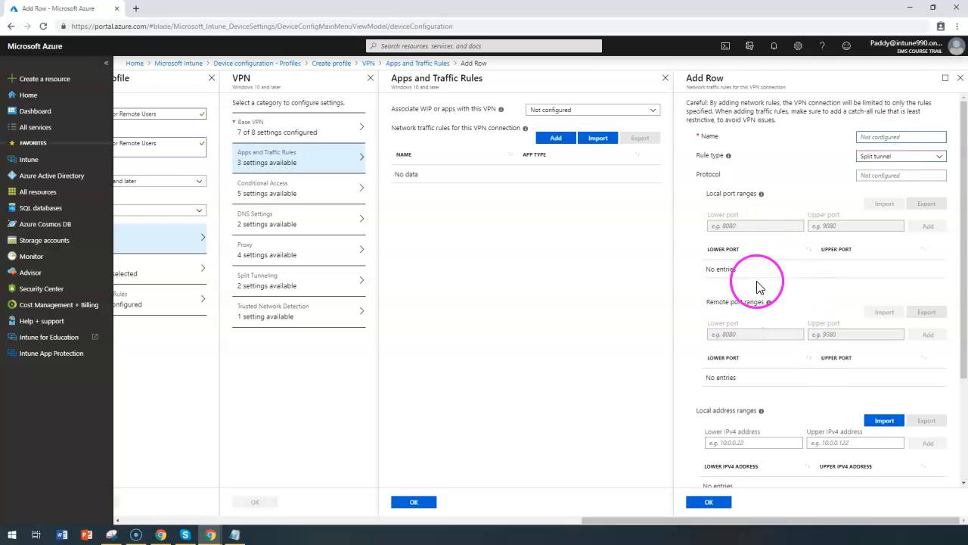
scroll(815, 299, down, 1)
scroll(815, 298, down, 1)
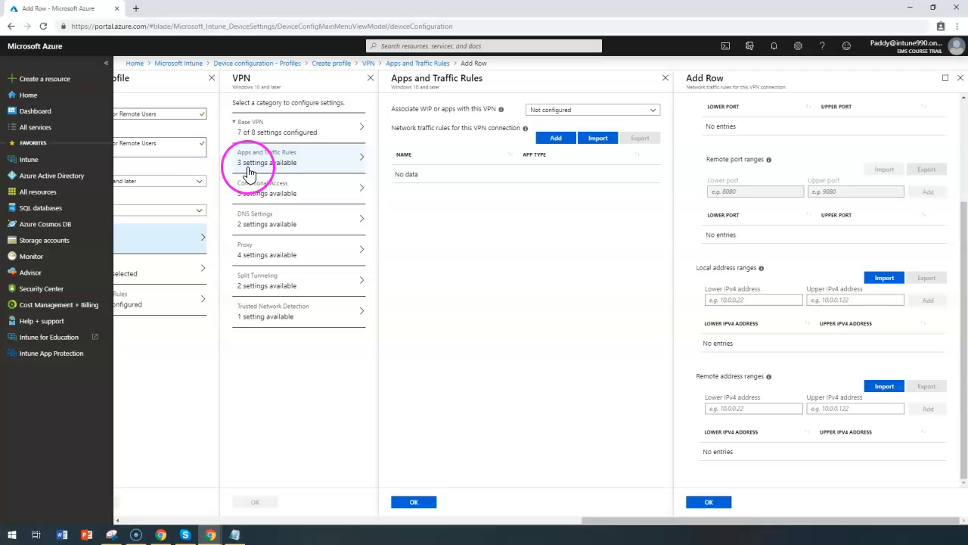
Try enabling conditional access and single sign-on with an alternate certificate, check the issuer hash description, and discard the edits.
click(260, 197)
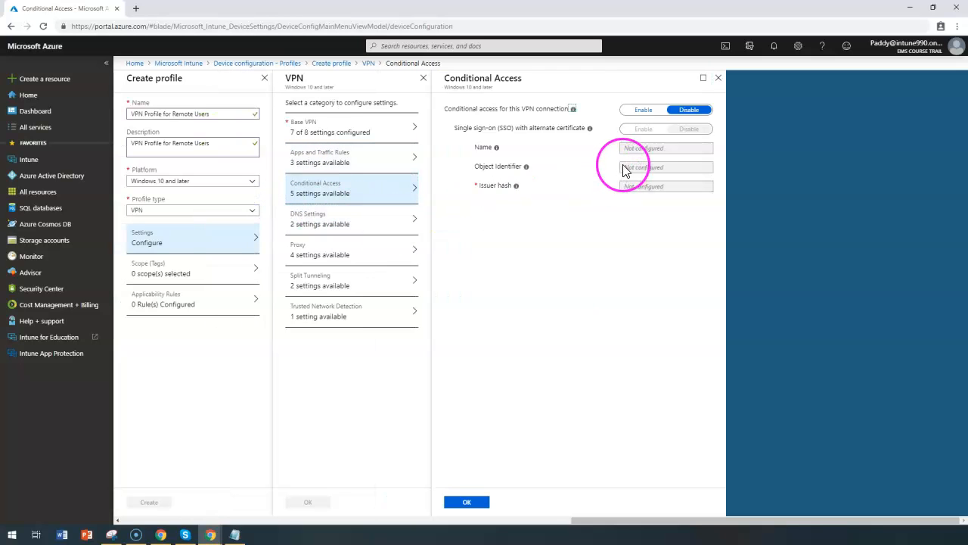
click(642, 109)
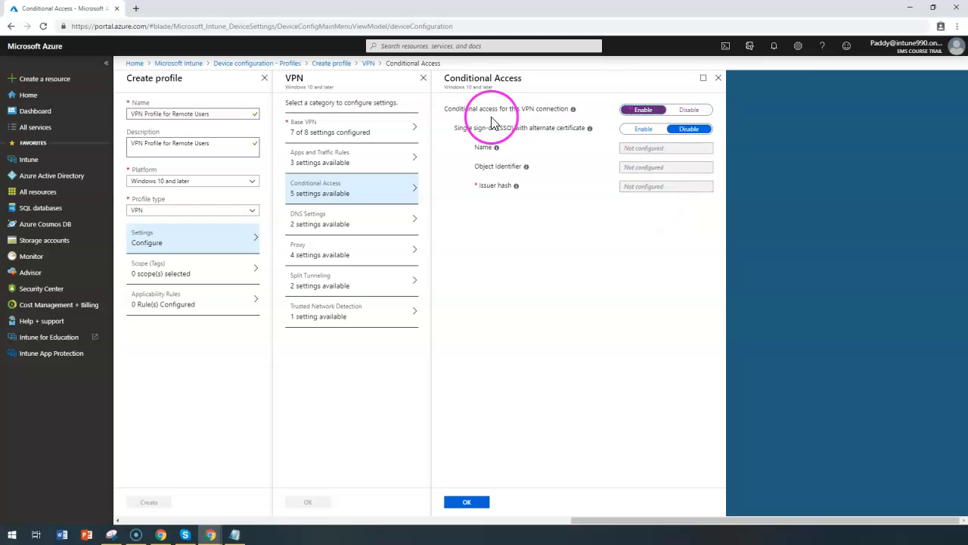
click(640, 130)
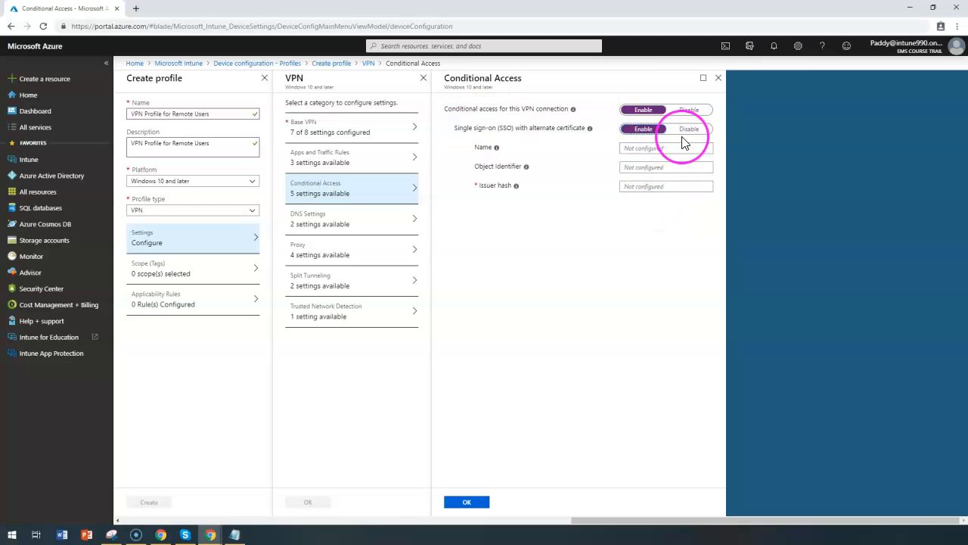
click(659, 148)
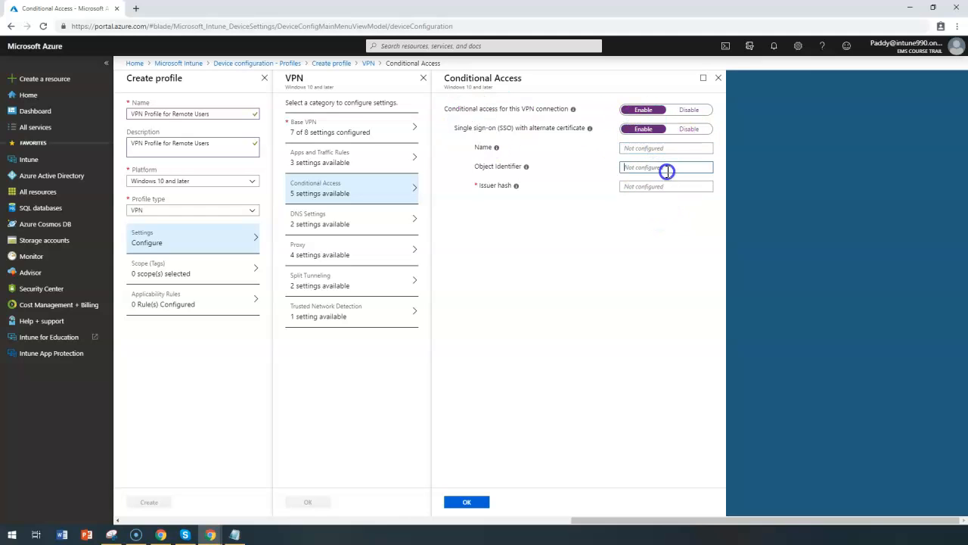
click(515, 185)
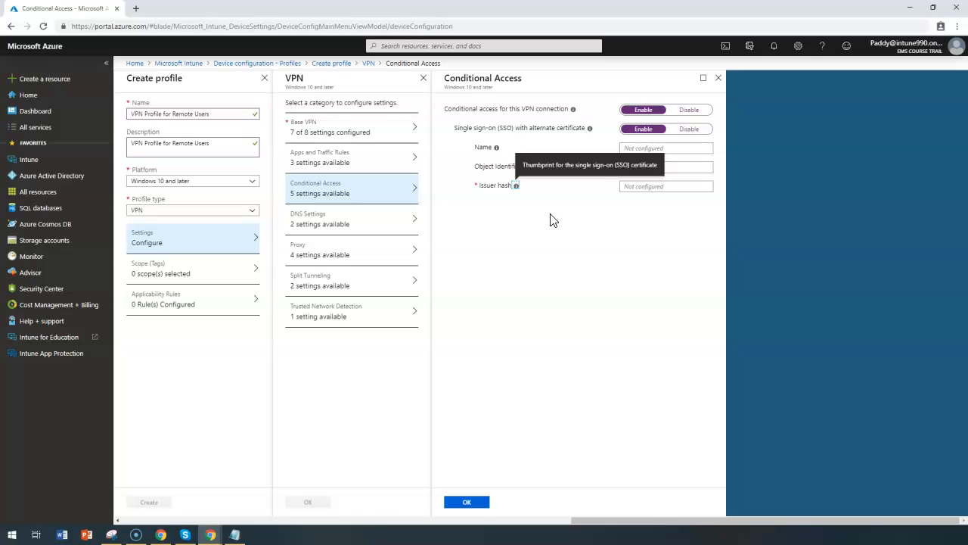
click(721, 83)
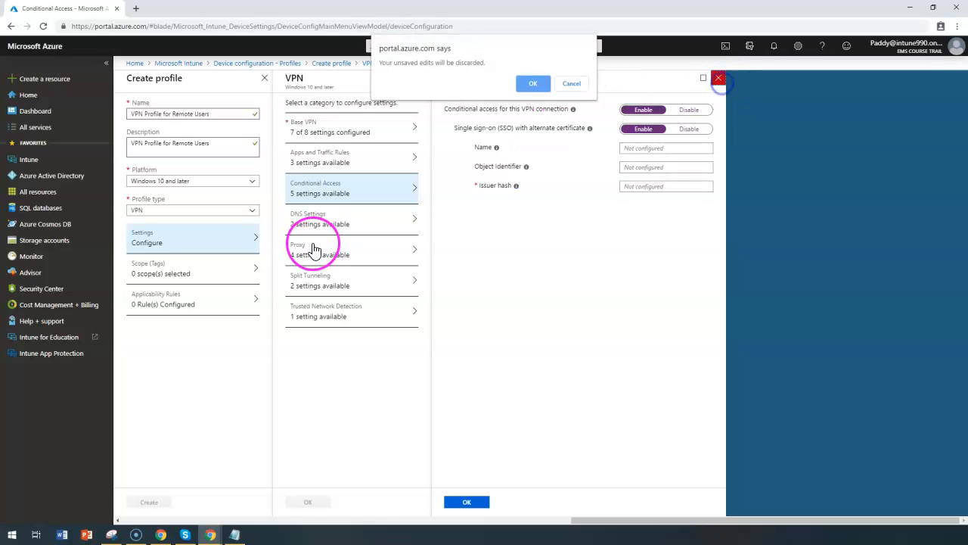
click(528, 82)
Review the DNS Settings and Proxy options of the VPN profile.
click(324, 219)
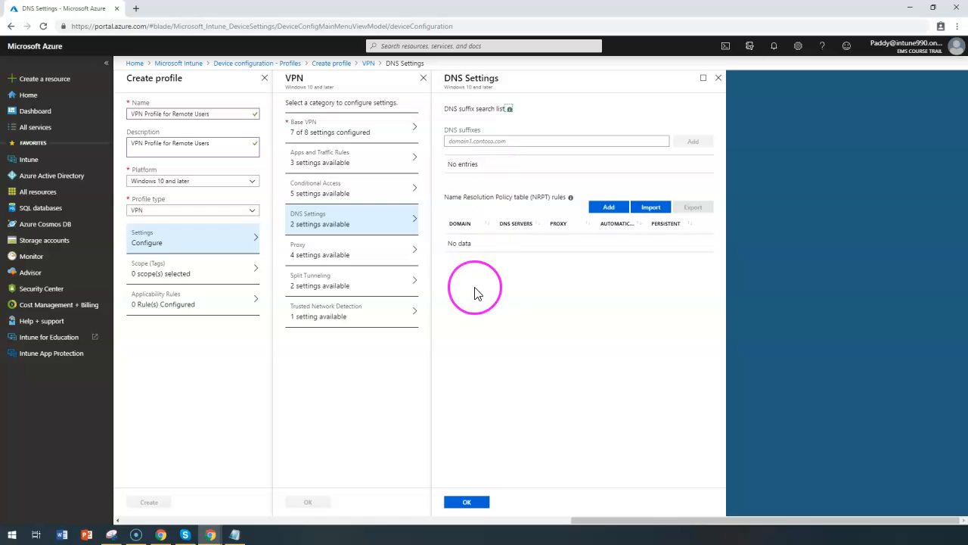
click(312, 251)
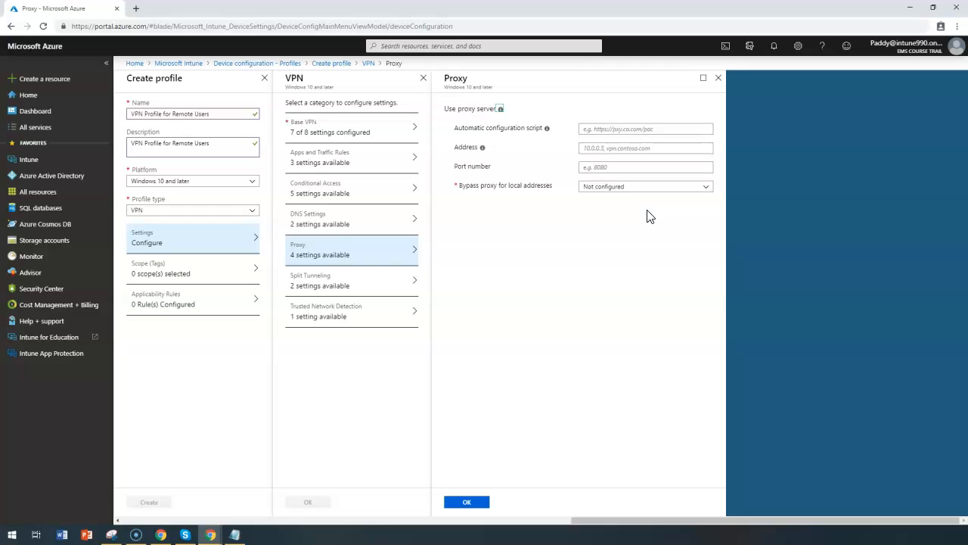
Try enabling split tunneling, discard the edit, and review the DNS suffix option for Trusted Network Detection.
click(353, 285)
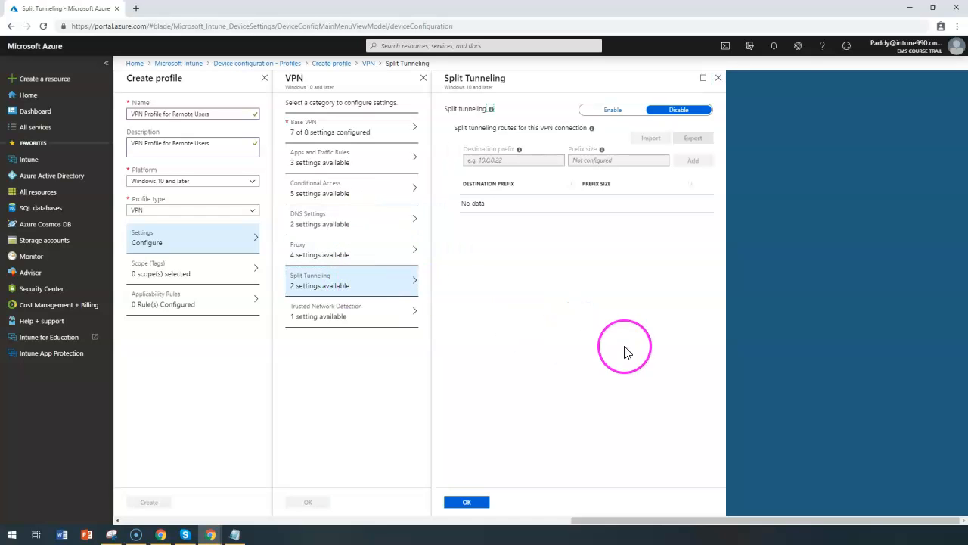
click(614, 111)
click(515, 160)
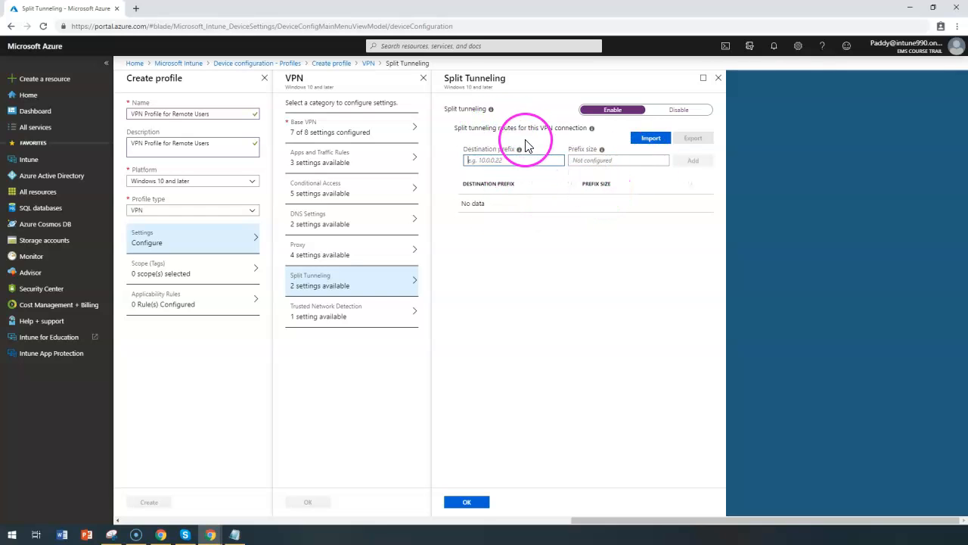
click(340, 326)
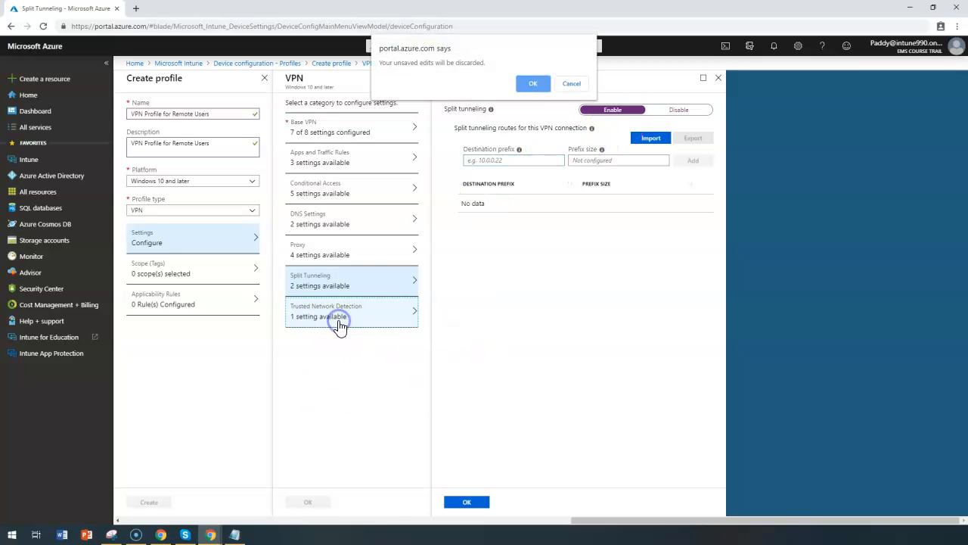
click(534, 85)
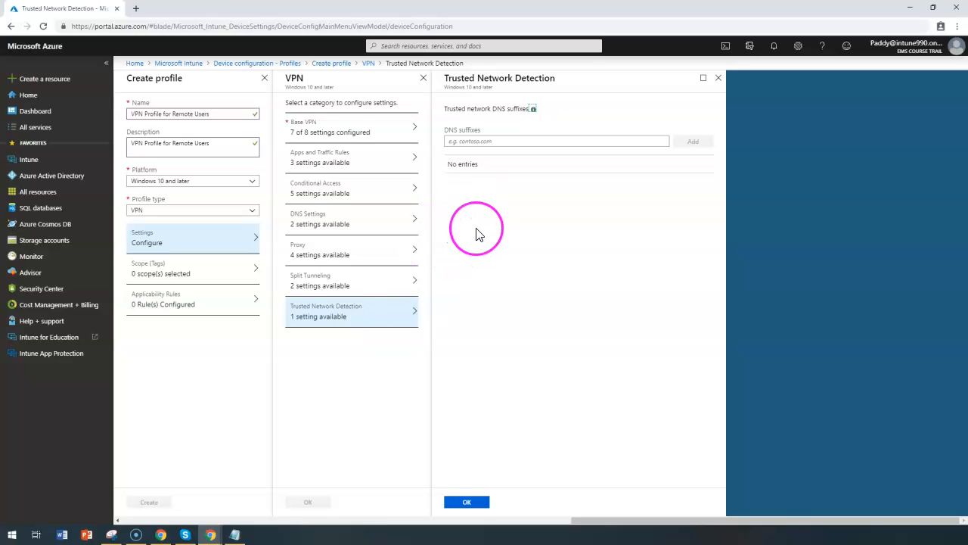
click(493, 142)
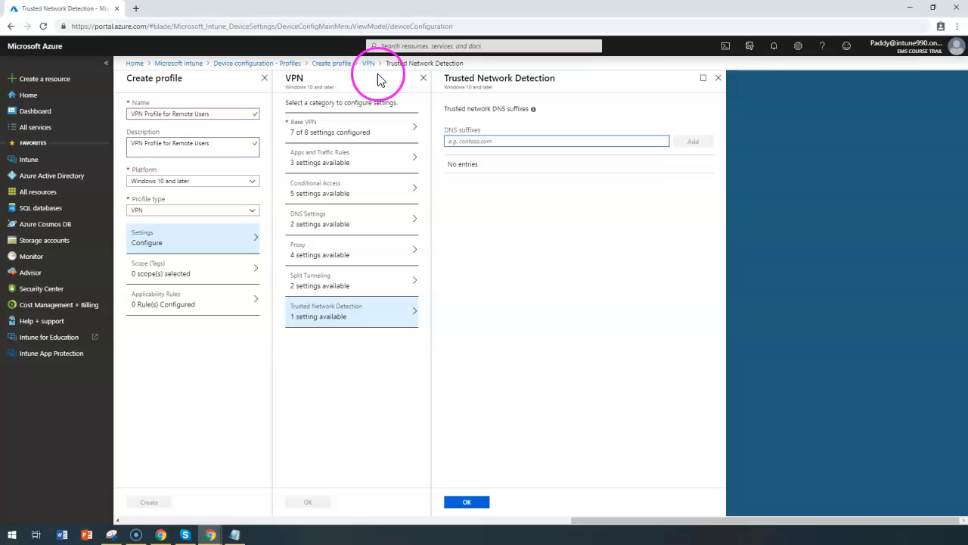
click(718, 77)
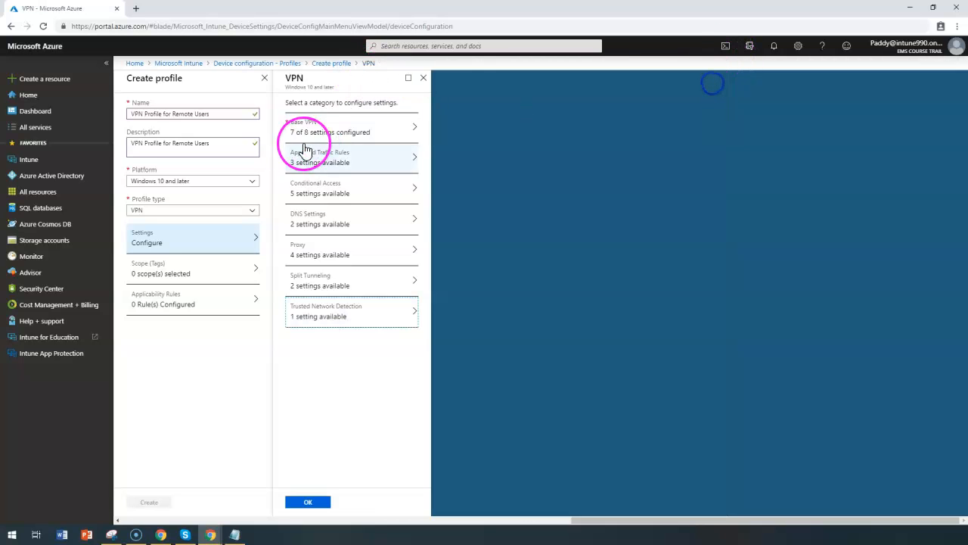
Reopen and accept the Base VPN settings, confirm the VPN configuration, and create the profile.
click(338, 125)
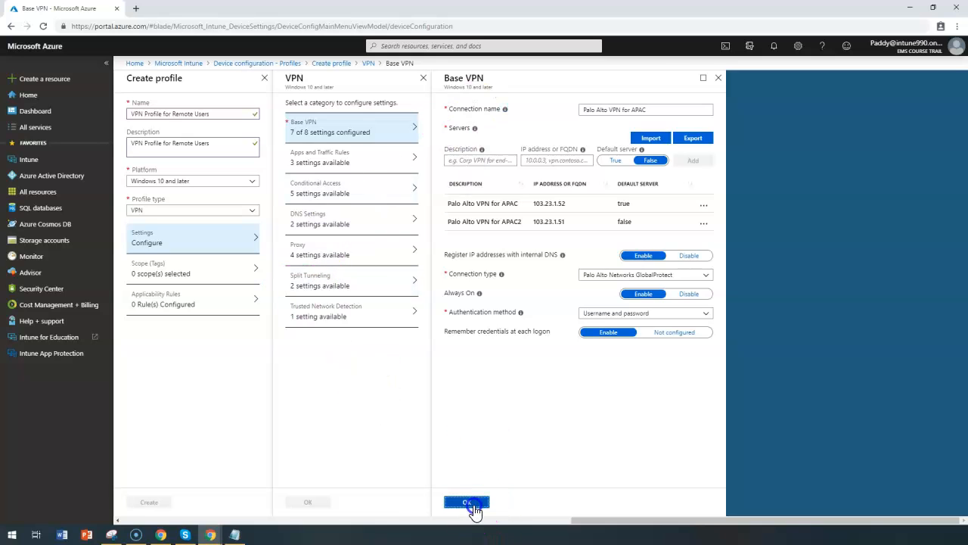
click(465, 501)
click(318, 503)
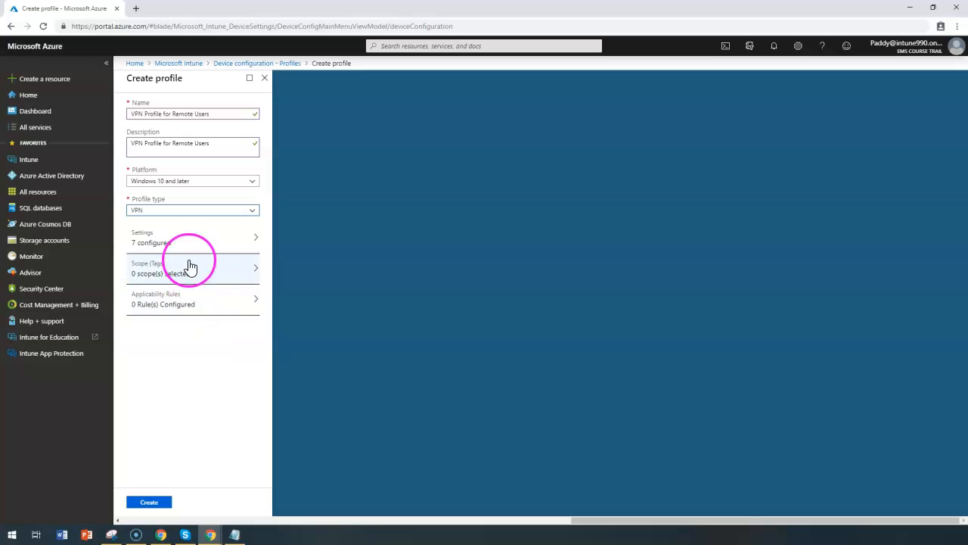
click(155, 502)
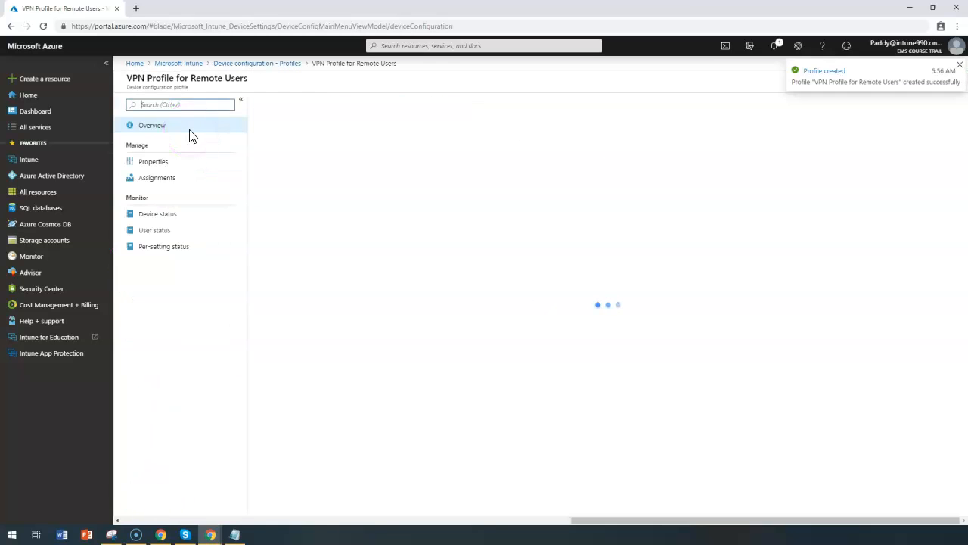
Assign the VPN profile to the All-EMS-Enabled-Users group and save the assignment.
click(163, 173)
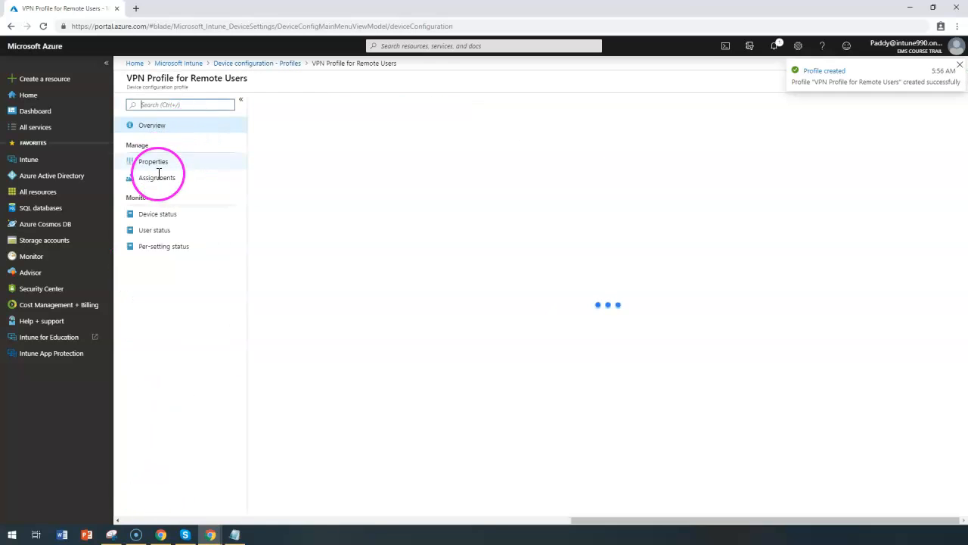
click(171, 175)
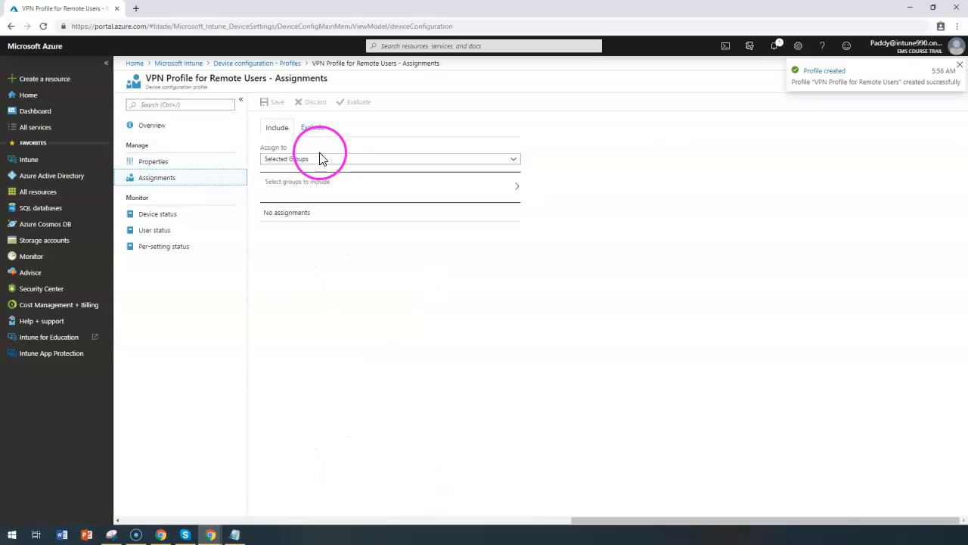
click(312, 195)
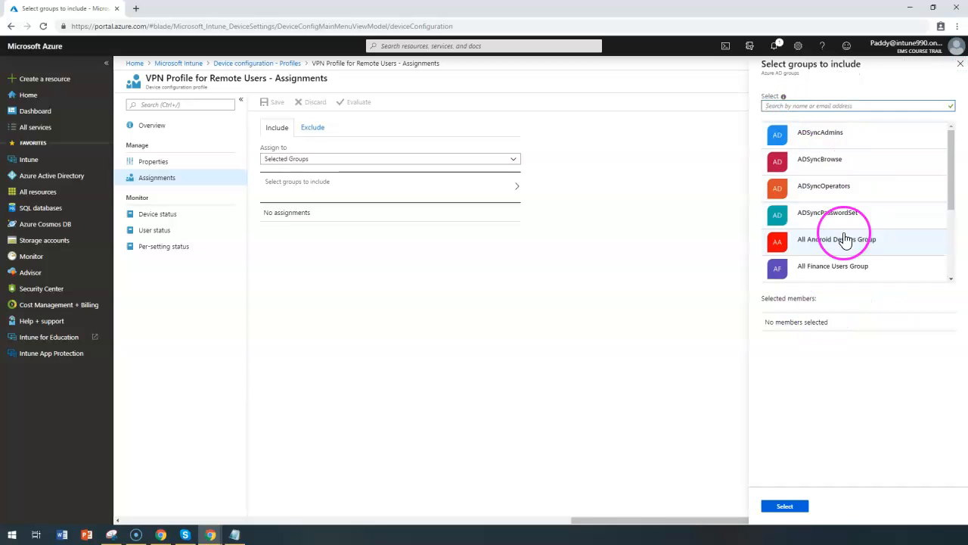
click(951, 198)
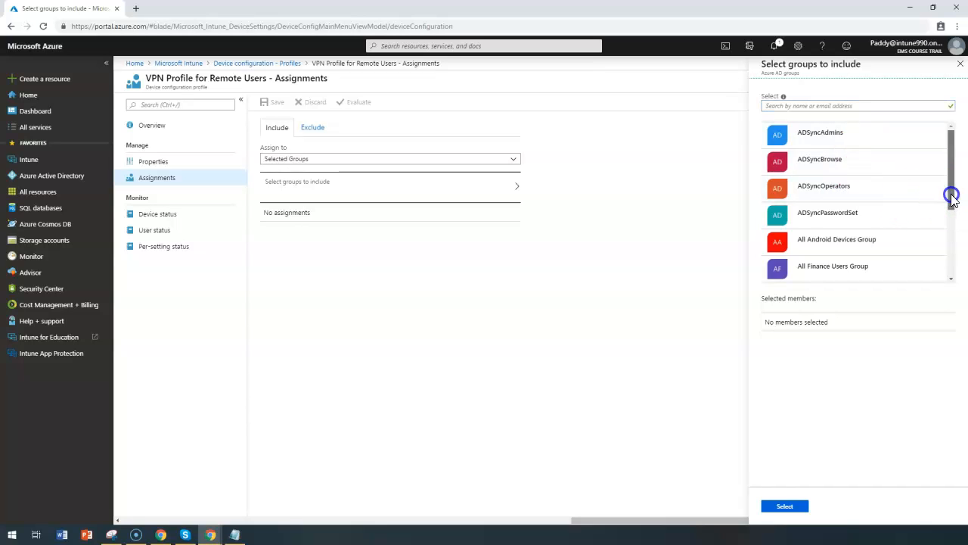
drag(952, 198, 946, 285)
click(815, 222)
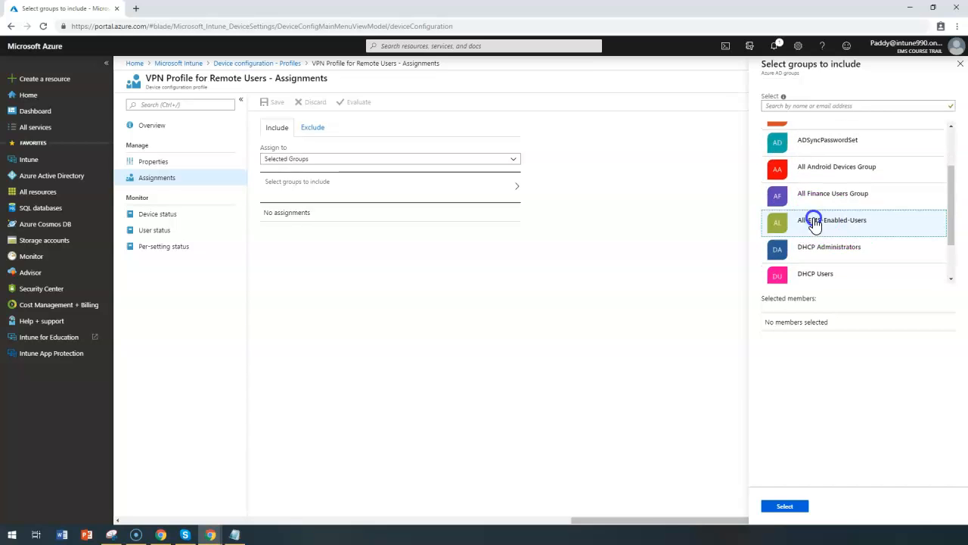
click(784, 507)
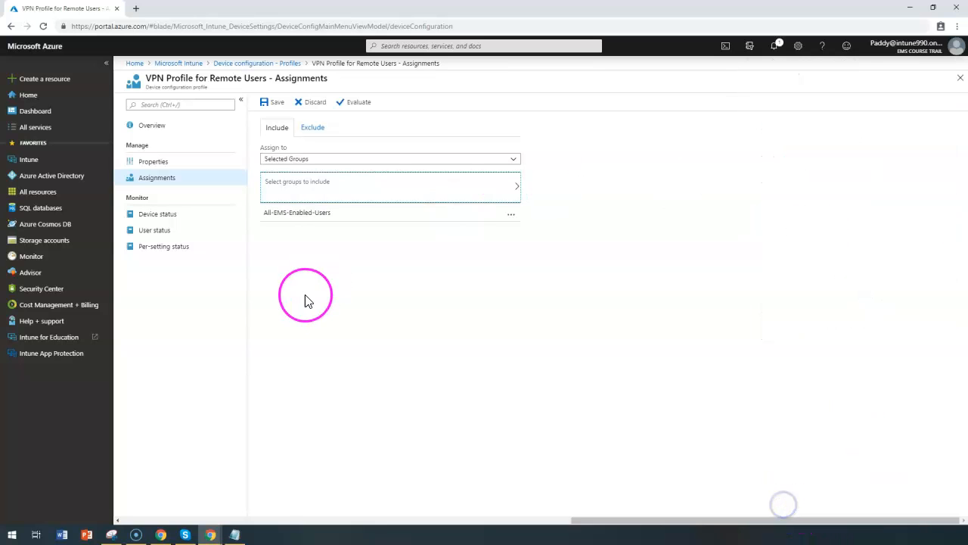
click(275, 103)
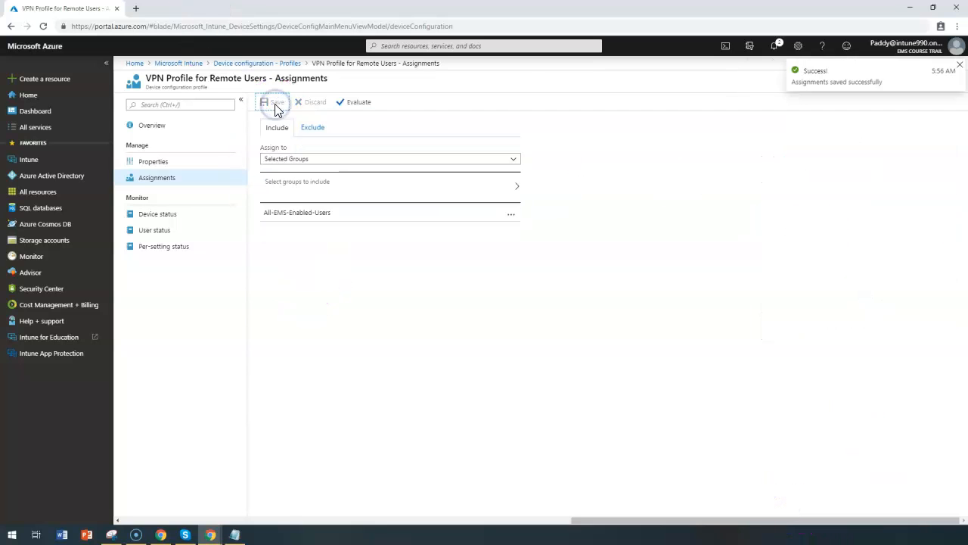